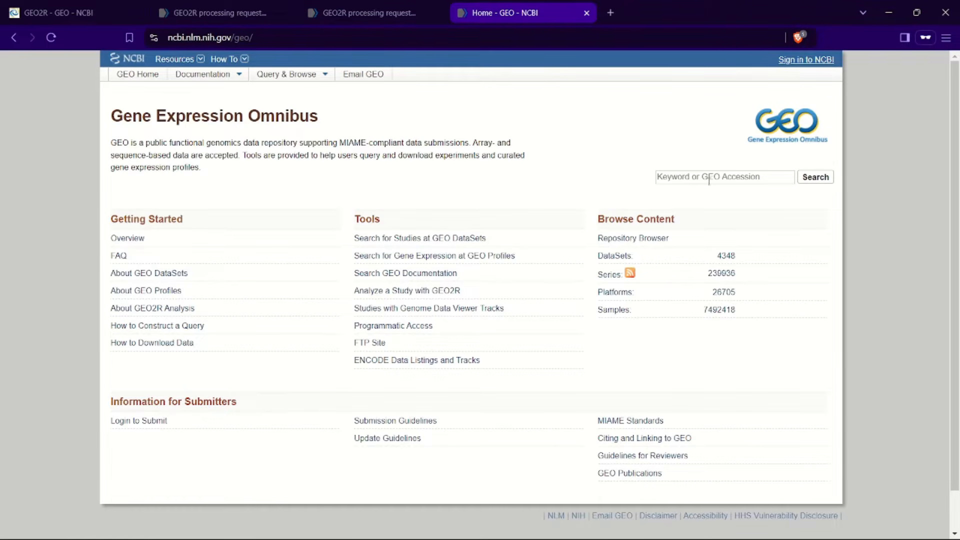
# Step: Search GEO for cancer, open the GEO DataSets results, and return to the GEO home page
pyautogui.click(709, 177)
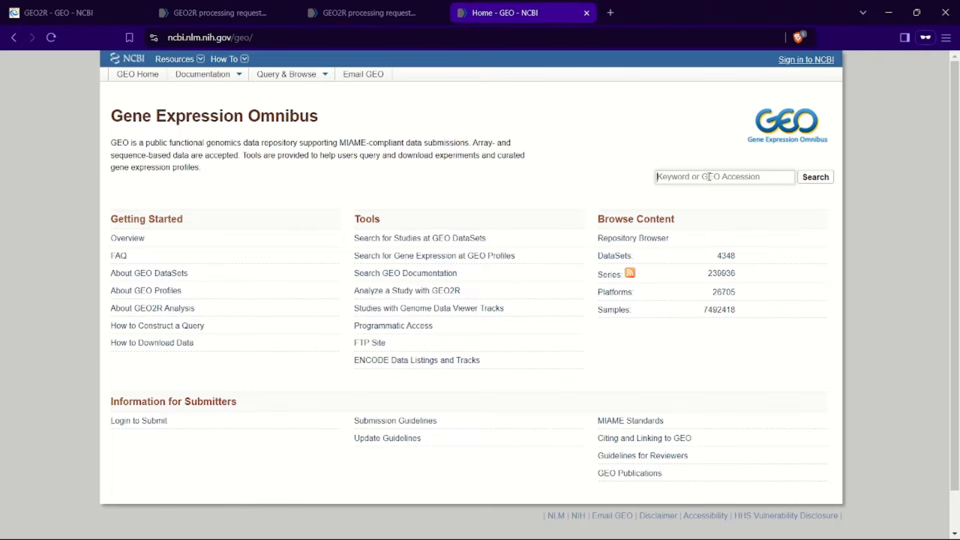
pyautogui.write('cancer')
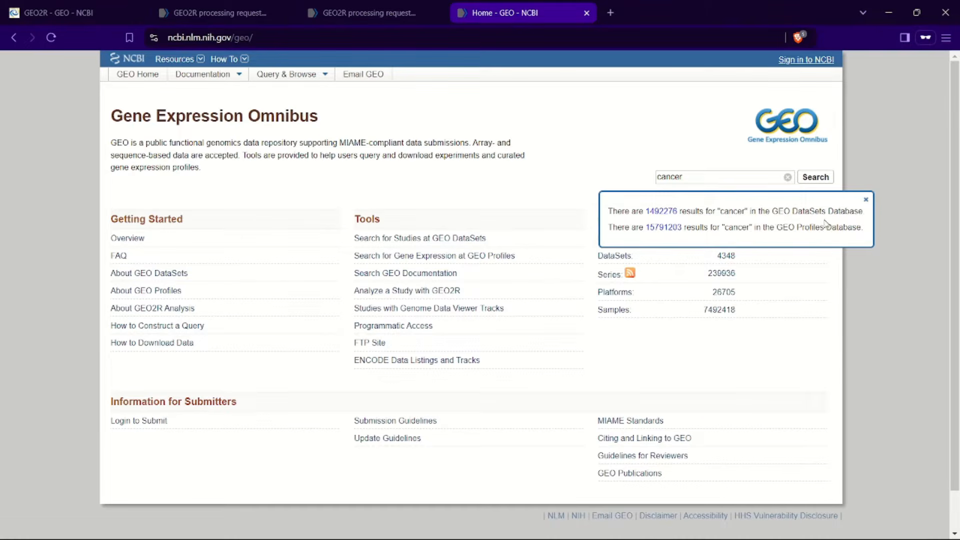
pyautogui.click(667, 214)
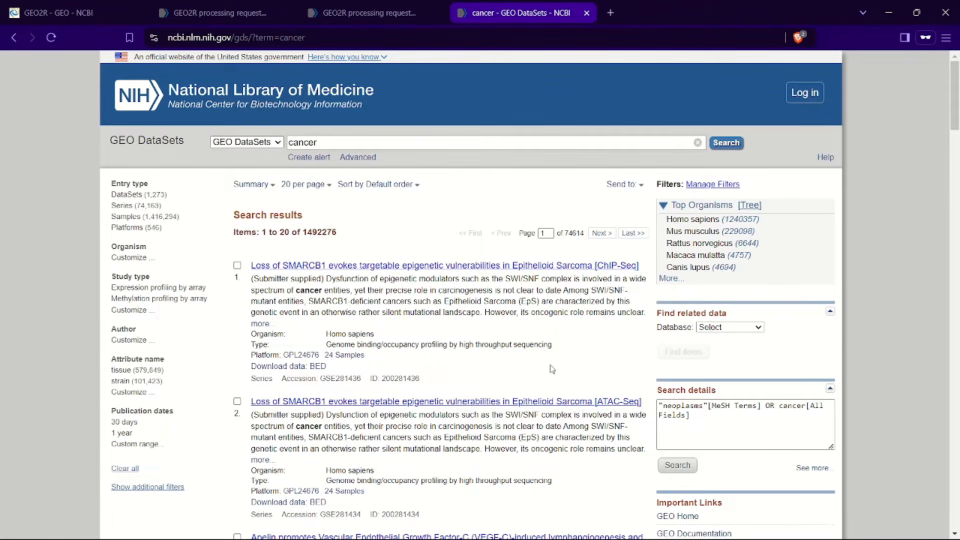
pyautogui.click(13, 39)
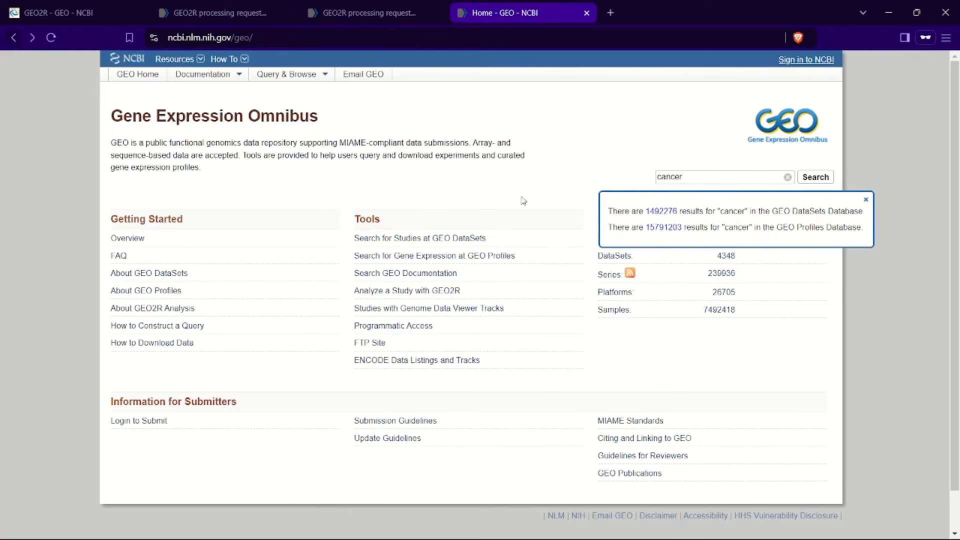
# Step: Clear the GEO search box and look up the accession GSE115810
pyautogui.click(789, 177)
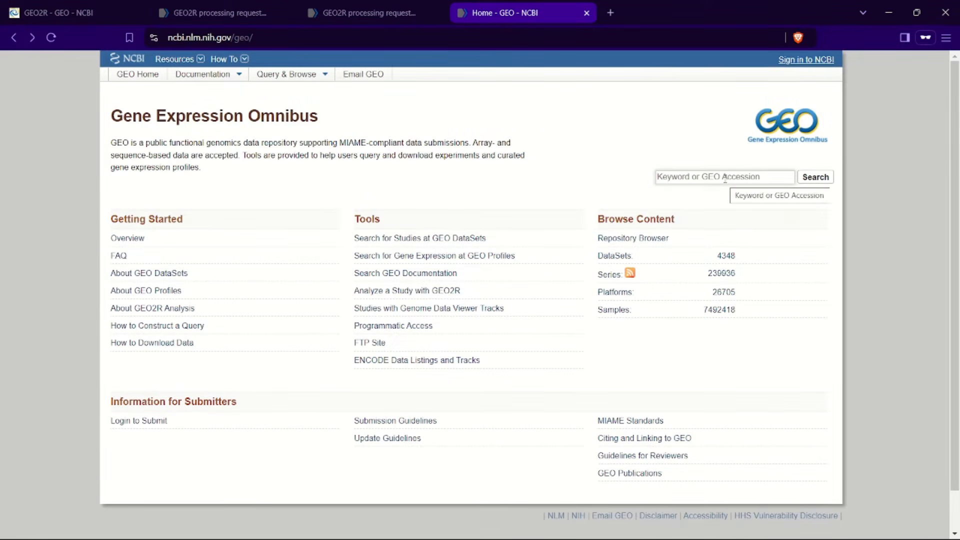
pyautogui.write('GSE')
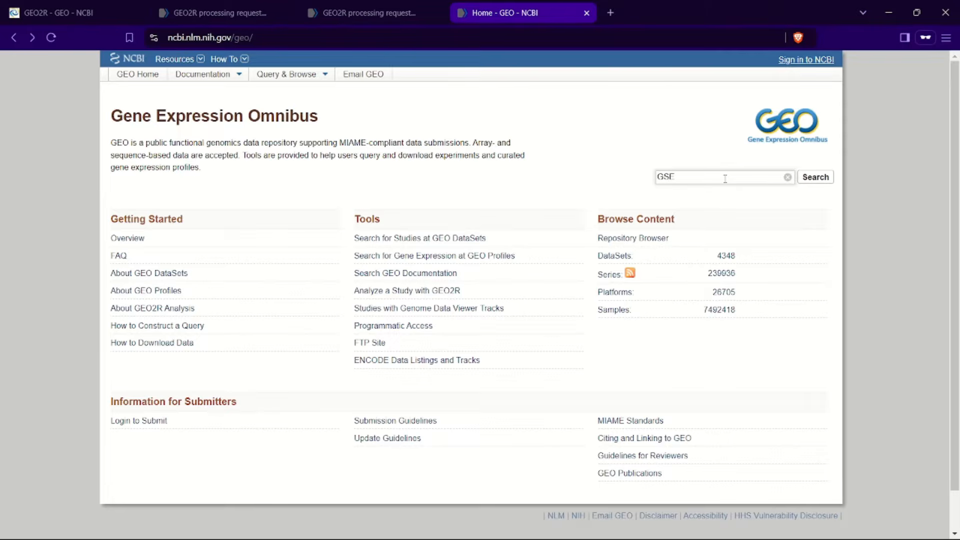
pyautogui.write('115810')
pyautogui.click(821, 183)
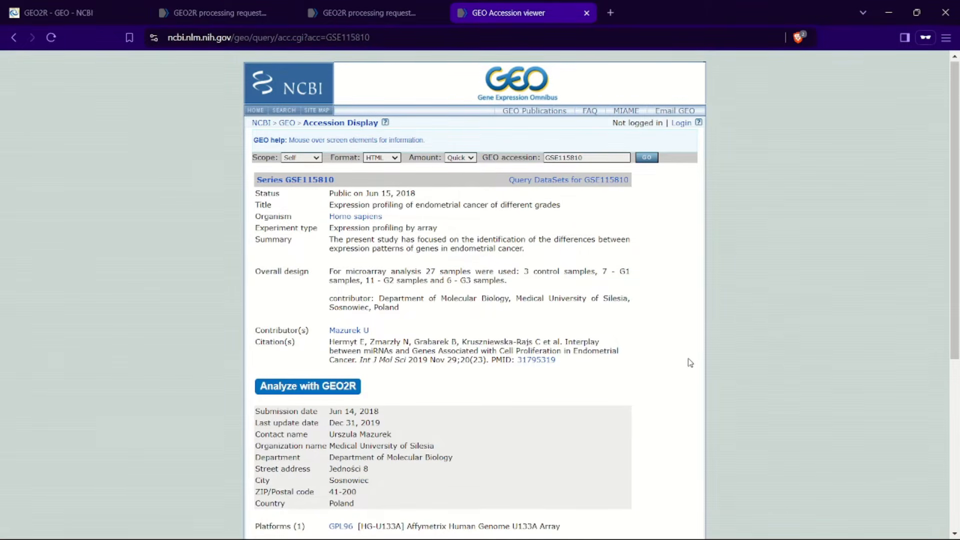
# Step: Examine the GSE115810 series page, including its design, samples, platform and download files
pyautogui.scroll(-1, 689, 361)
pyautogui.scroll(1, 691, 363)
pyautogui.scroll(-1, 691, 363)
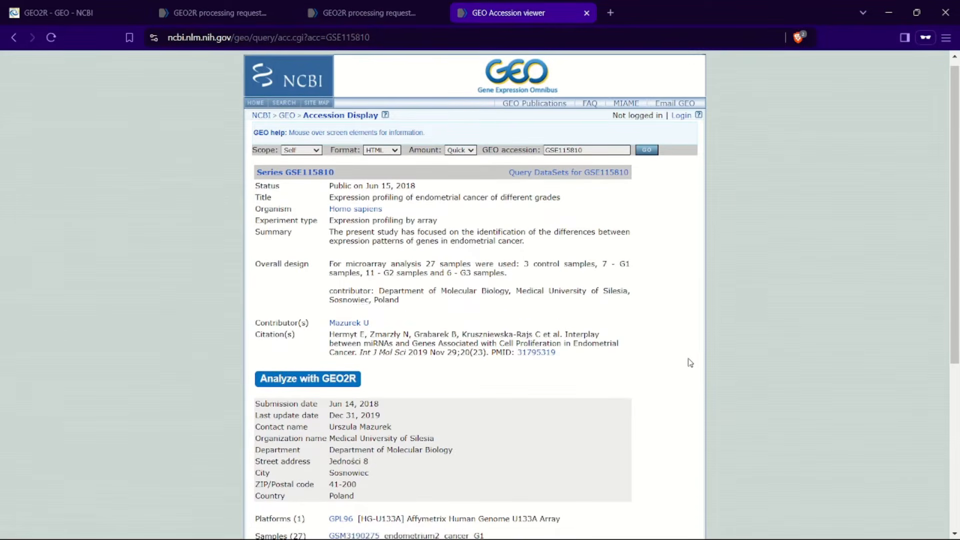
pyautogui.scroll(-1, 691, 362)
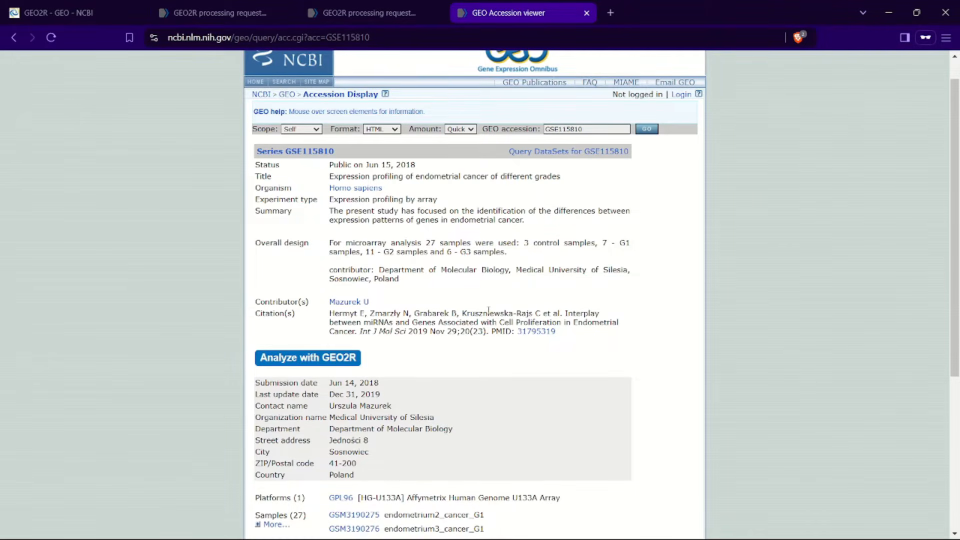
pyautogui.scroll(-1, 491, 311)
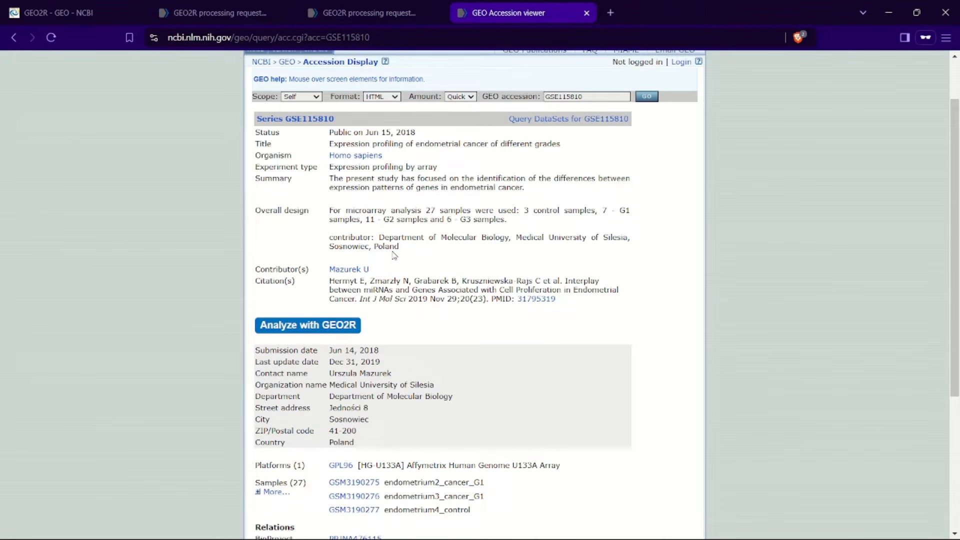
pyautogui.scroll(-5, 471, 432)
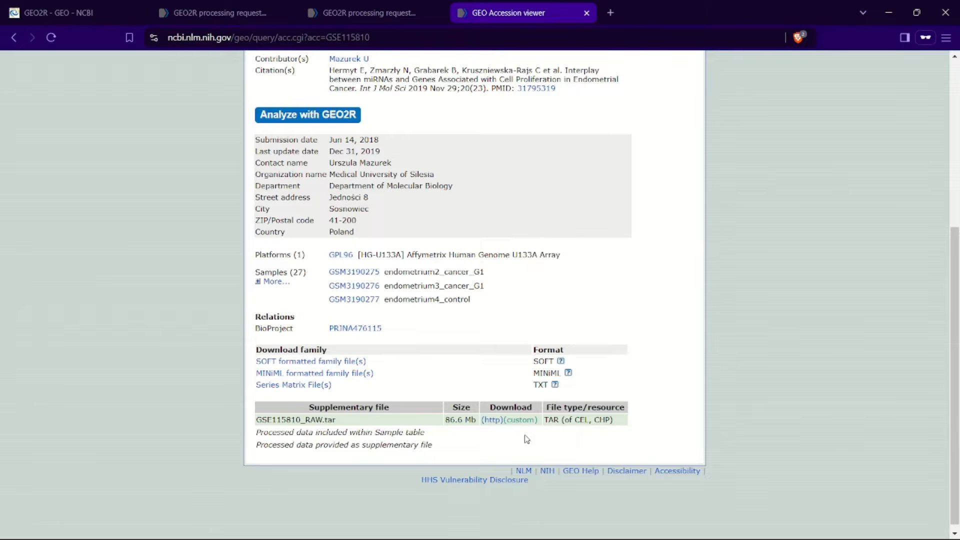
pyautogui.scroll(4, 528, 439)
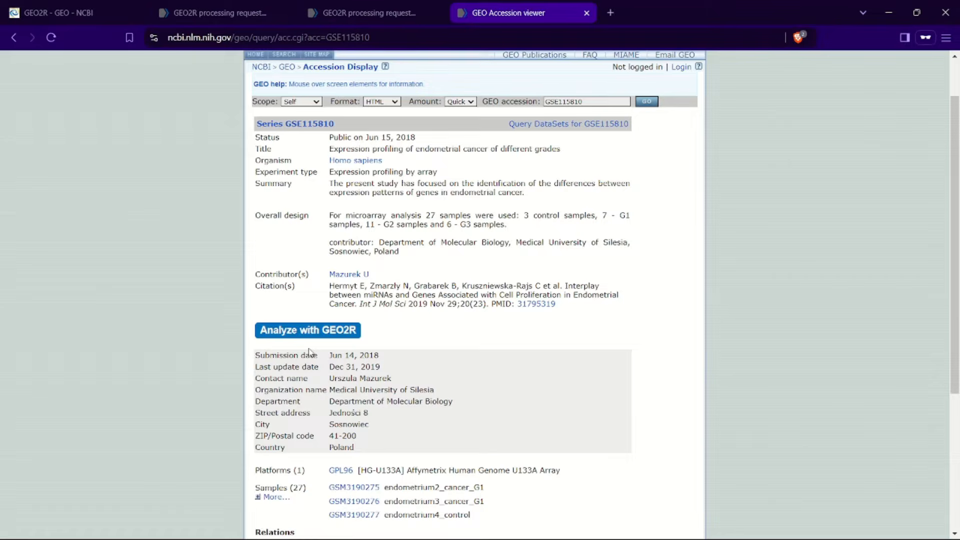
pyautogui.scroll(-3, 309, 353)
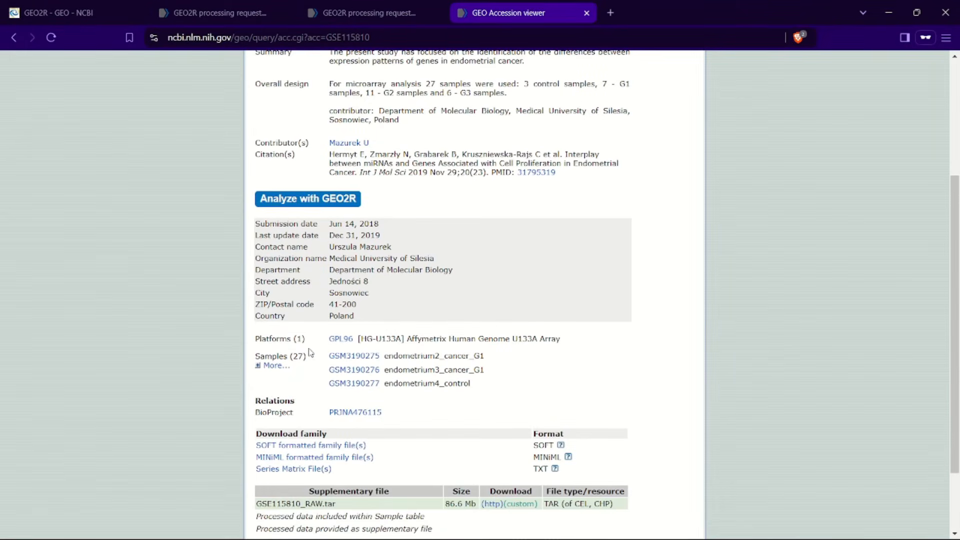
# Step: Open google.com in a new browser tab
pyautogui.click(611, 13)
pyautogui.write('googl')
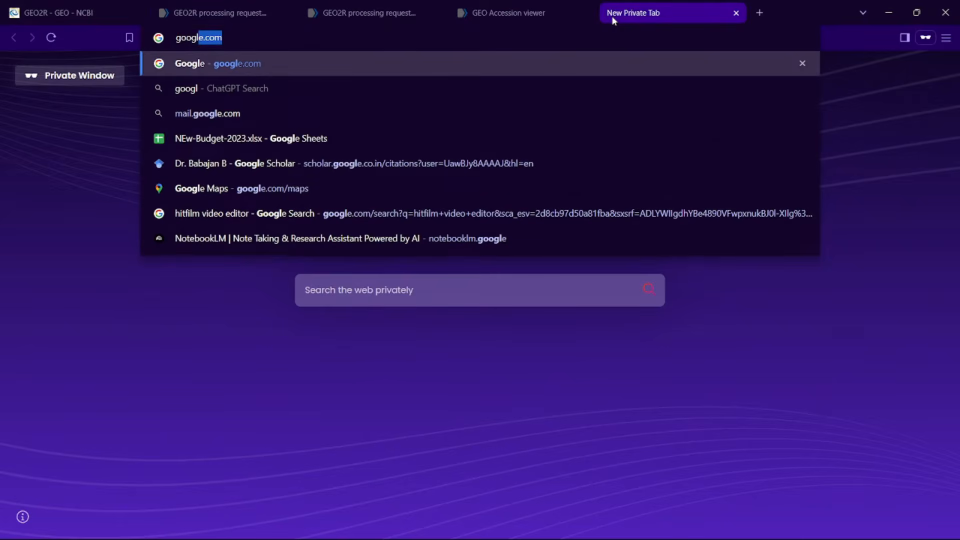
pyautogui.press('Return')
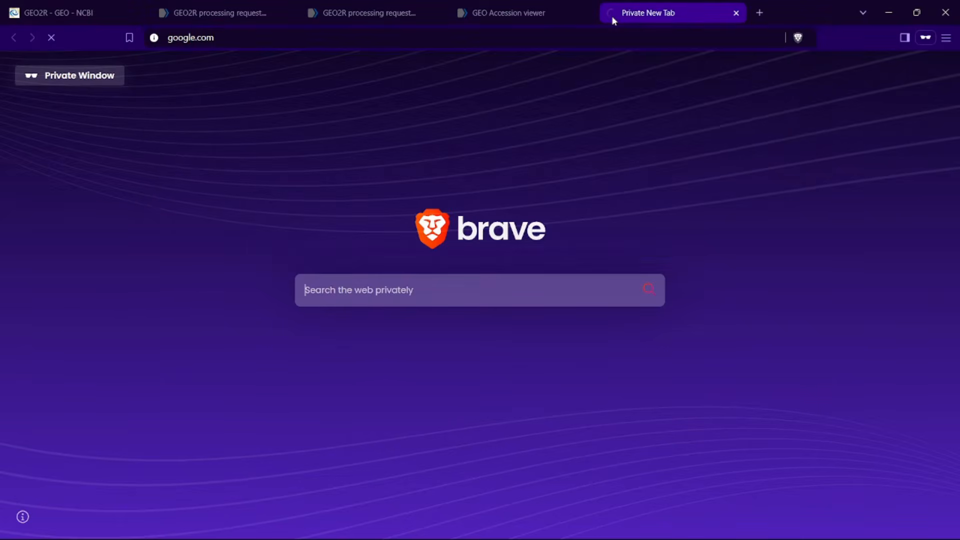
# Step: Search Google for array express and open the ArrayExpress BioStudies page
pyautogui.write('a')
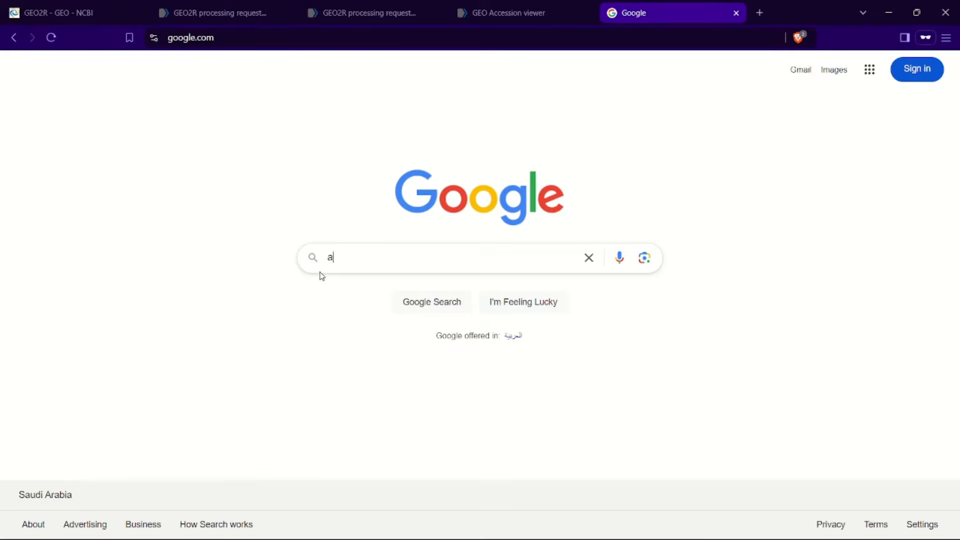
pyautogui.write('rray express')
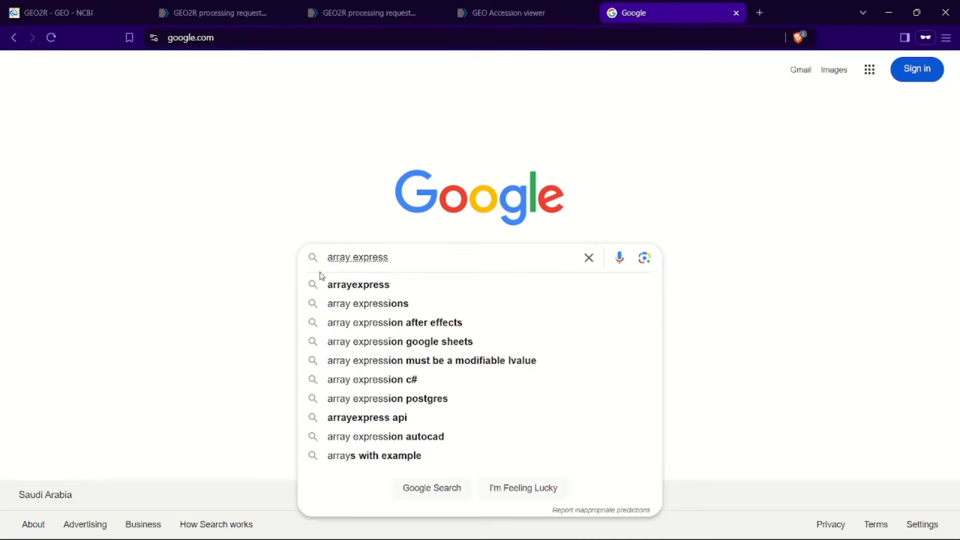
pyautogui.press('Return')
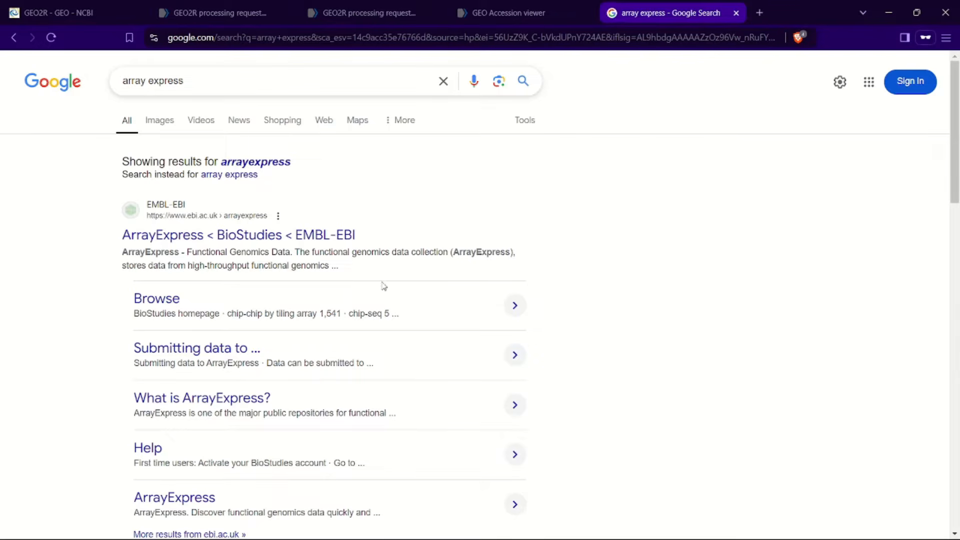
pyautogui.click(298, 235)
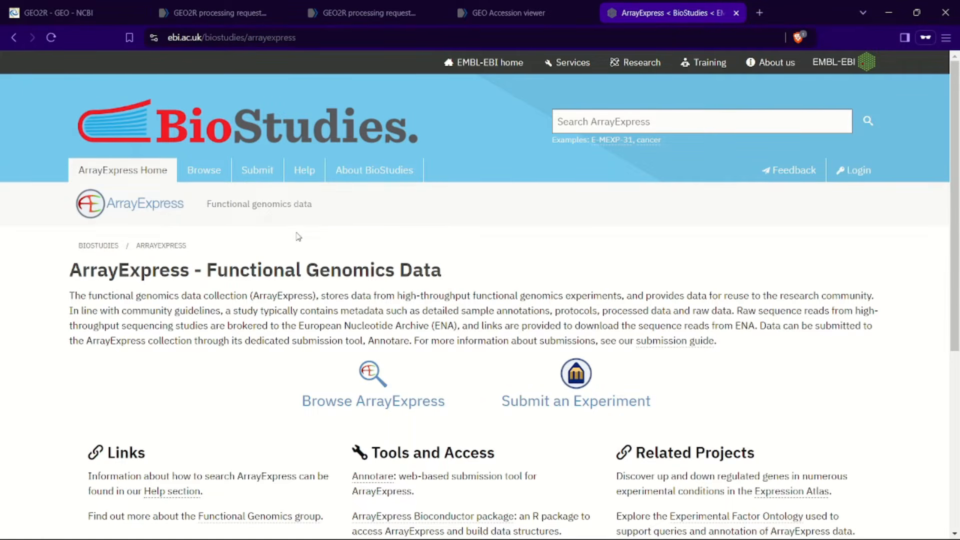
# Step: Search ArrayExpress for cancer and open the study on epigenome analysis of normal and cancer prostate tissues
pyautogui.rightClick(657, 145)
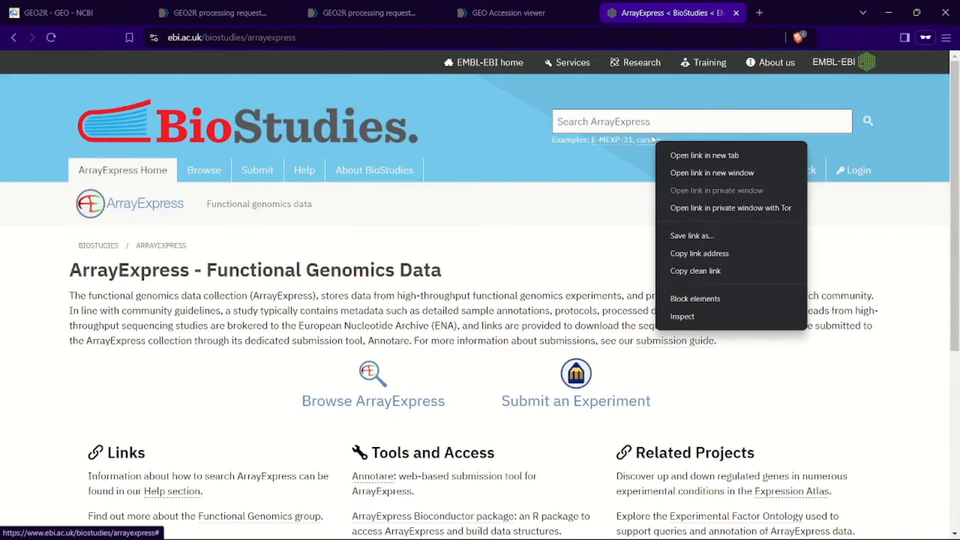
pyautogui.click(648, 125)
pyautogui.write('cancer')
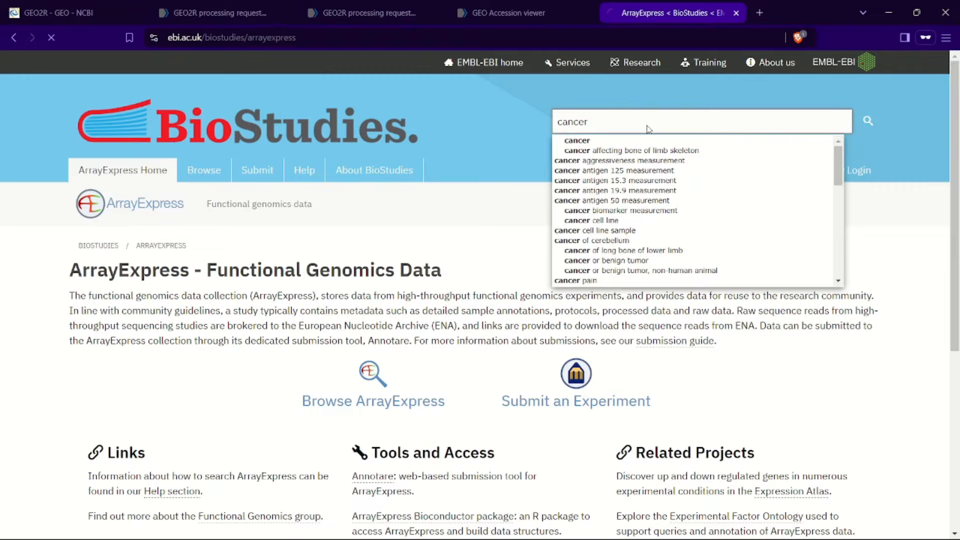
pyautogui.press('Return')
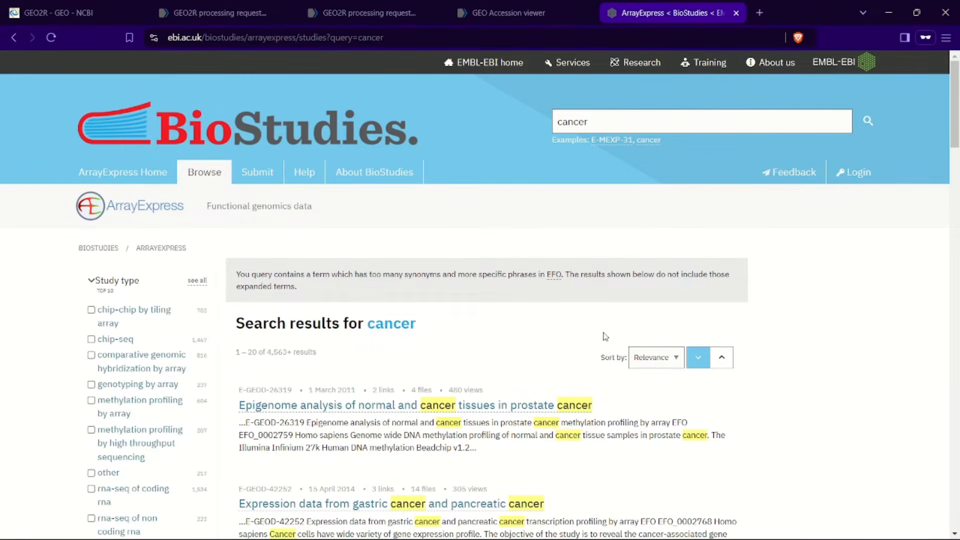
pyautogui.scroll(-2, 605, 337)
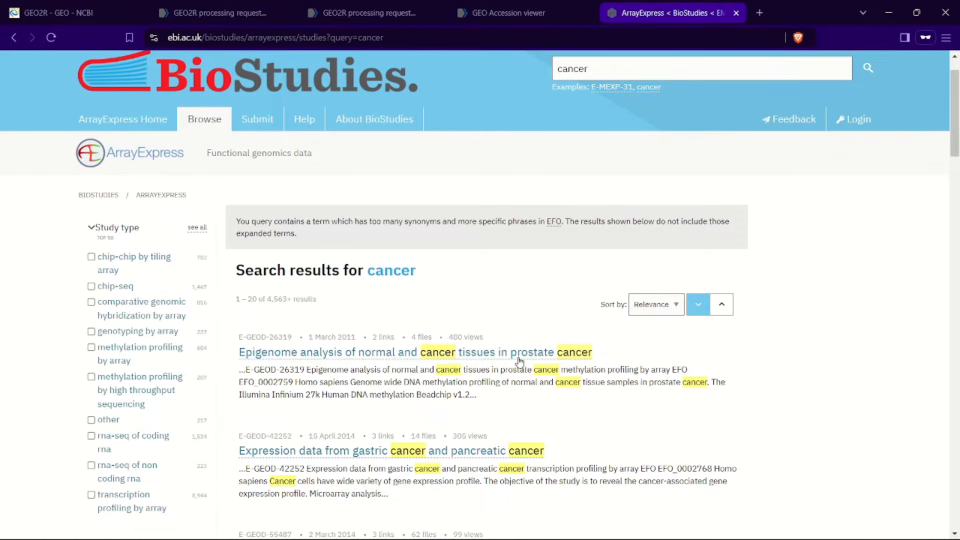
pyautogui.click(548, 357)
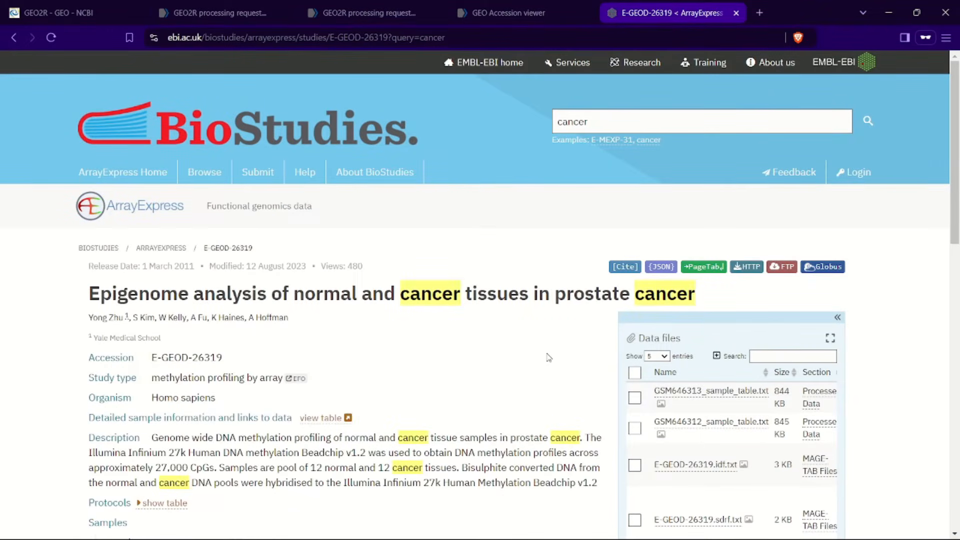
# Step: Examine the study page's description, samples, experimental factors and assay information
pyautogui.scroll(-2, 549, 357)
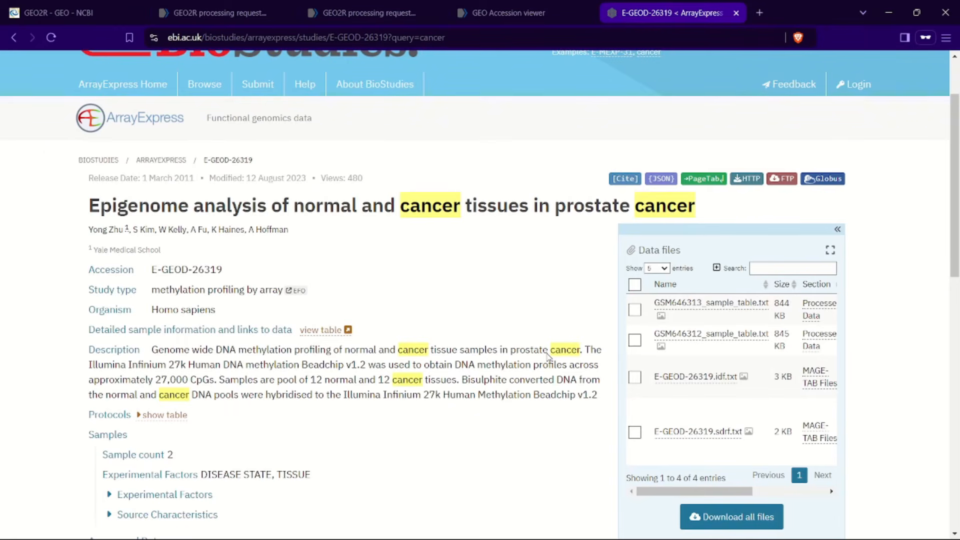
pyautogui.scroll(-1, 548, 357)
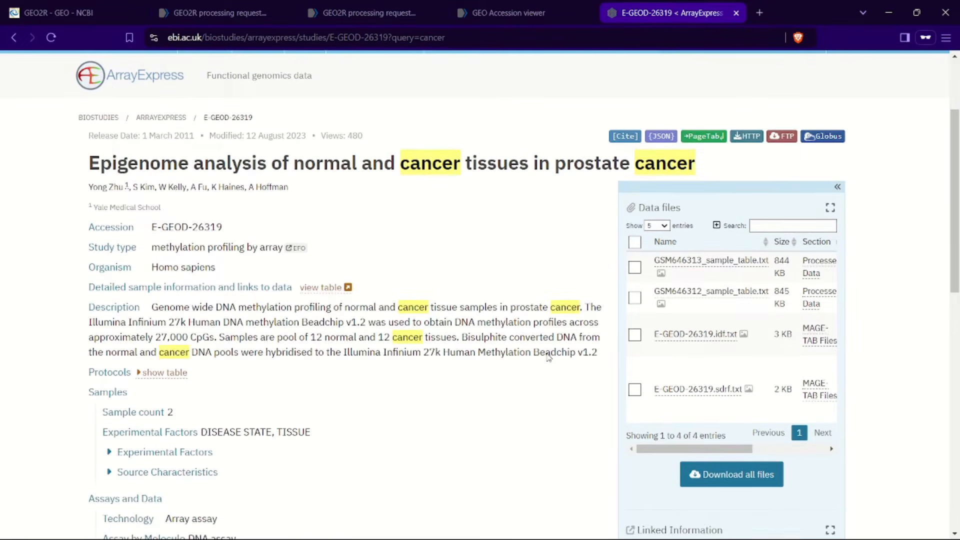
pyautogui.scroll(-2, 549, 357)
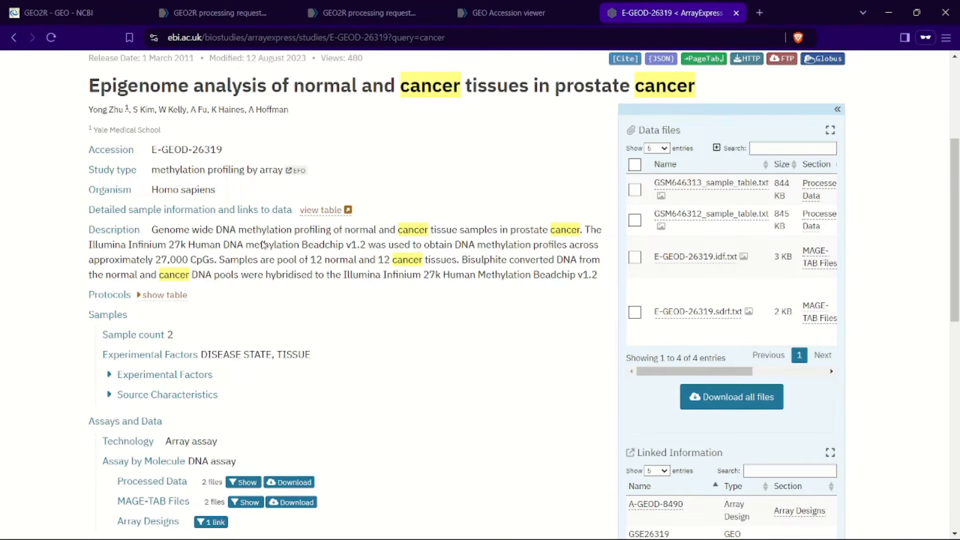
pyautogui.scroll(-1, 201, 286)
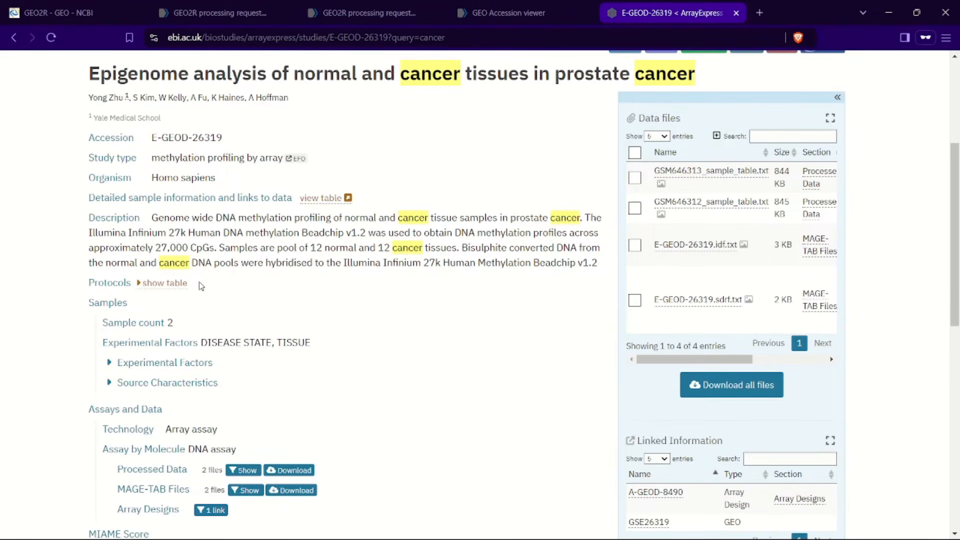
pyautogui.scroll(1, 201, 286)
pyautogui.scroll(-1, 201, 286)
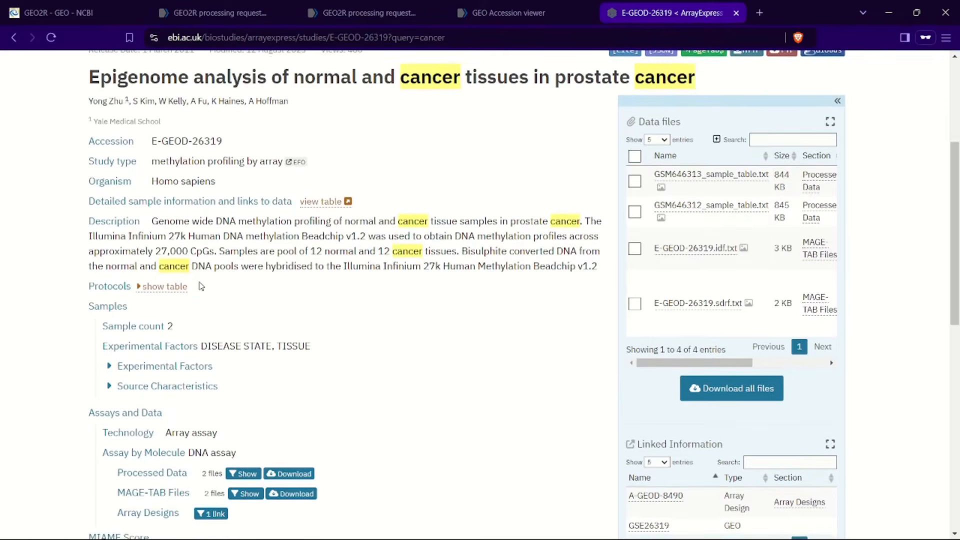
pyautogui.scroll(1, 201, 286)
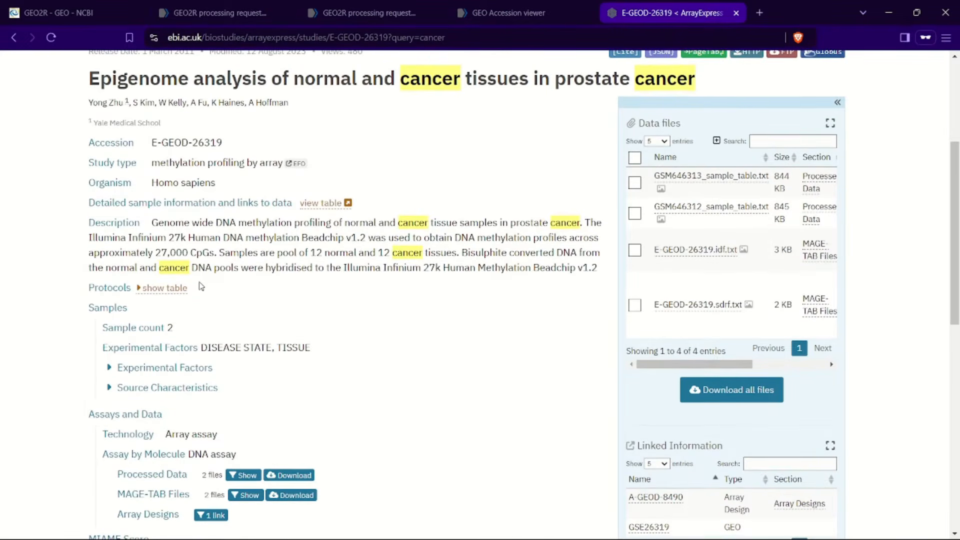
pyautogui.scroll(3, 200, 286)
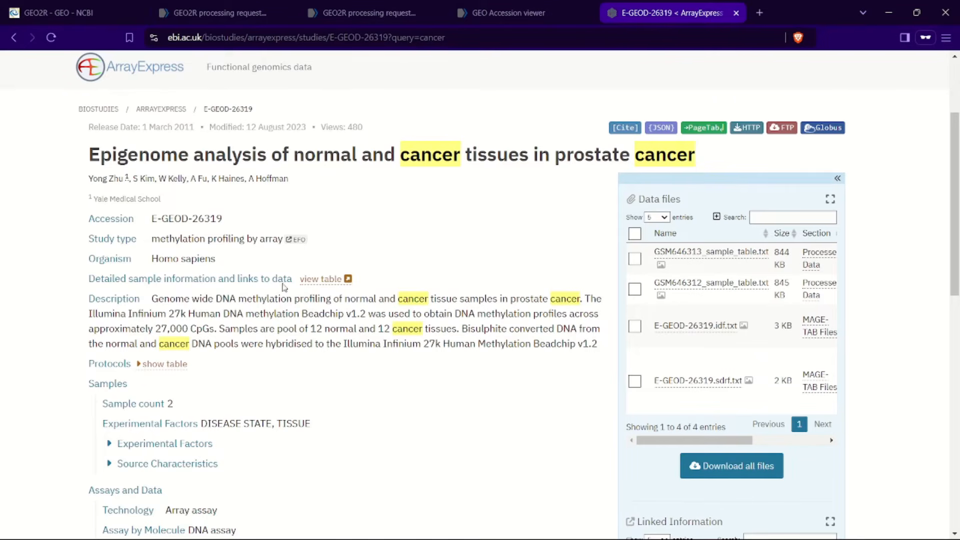
# Step: Open the detailed sample information table in a new tab, then return to the study tab
pyautogui.click(328, 281)
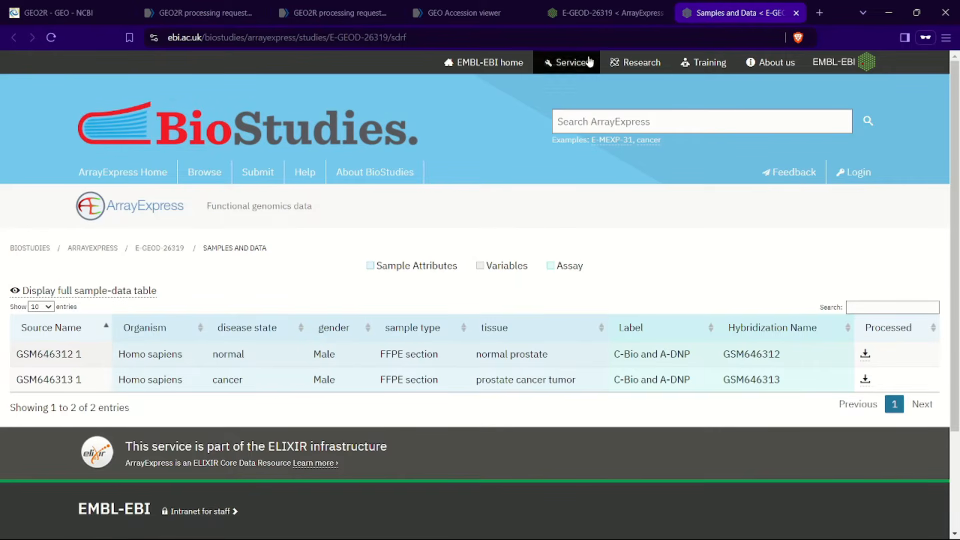
pyautogui.click(620, 12)
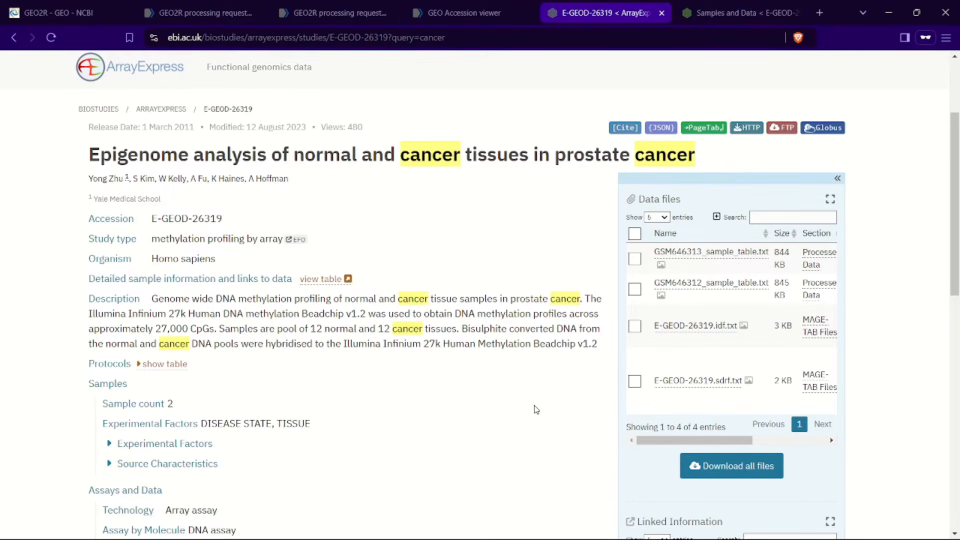
pyautogui.scroll(-1, 535, 407)
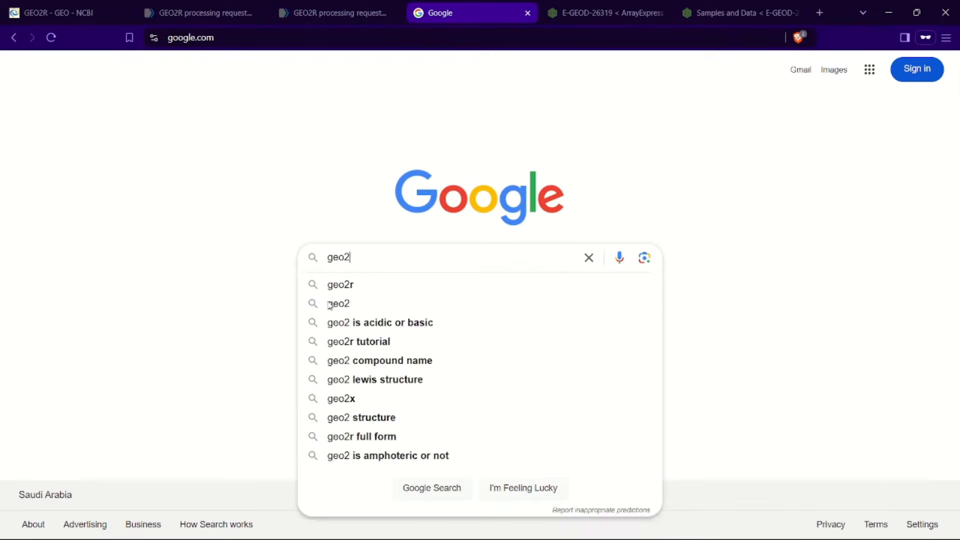
# Step: Search Google for geo2r and open the NCBI GEO2R page
pyautogui.write('r')
pyautogui.press('Return')
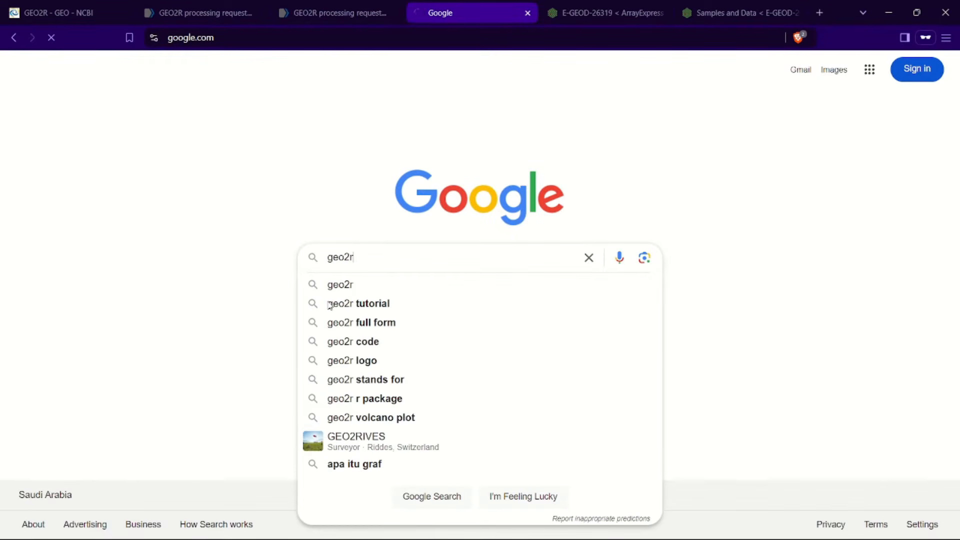
pyautogui.click(200, 189)
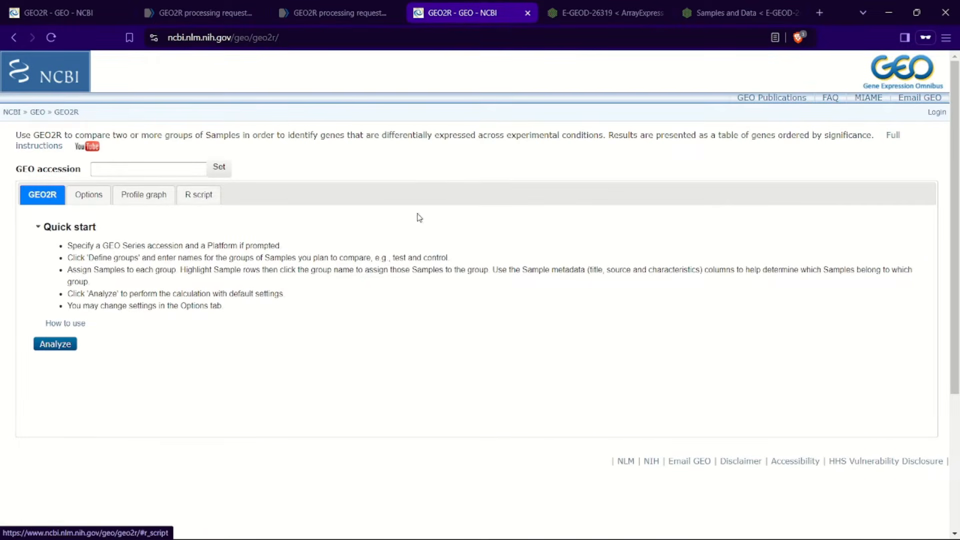
# Step: Load the GEO series GSE115810 into GEO2R by its accession
pyautogui.click(108, 169)
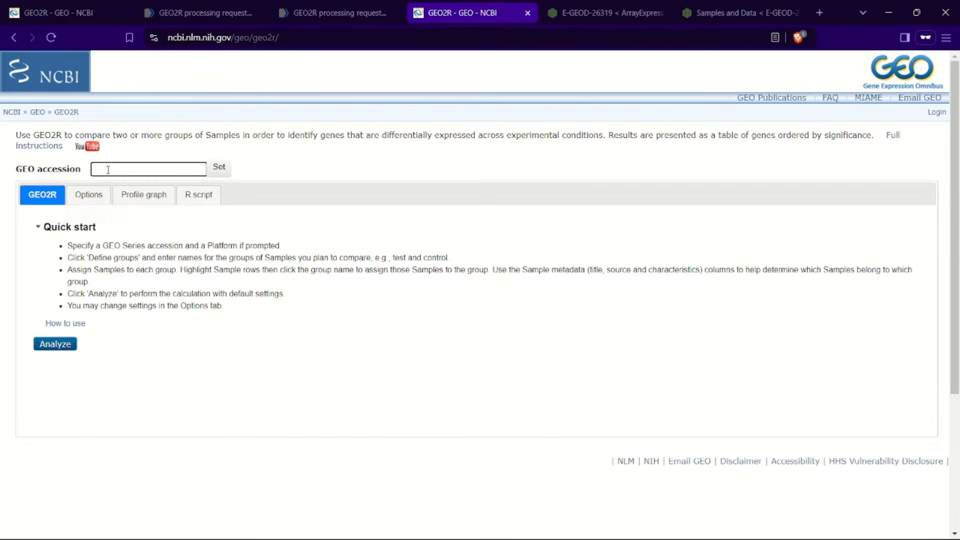
pyautogui.write('GSE115810')
pyautogui.click(218, 176)
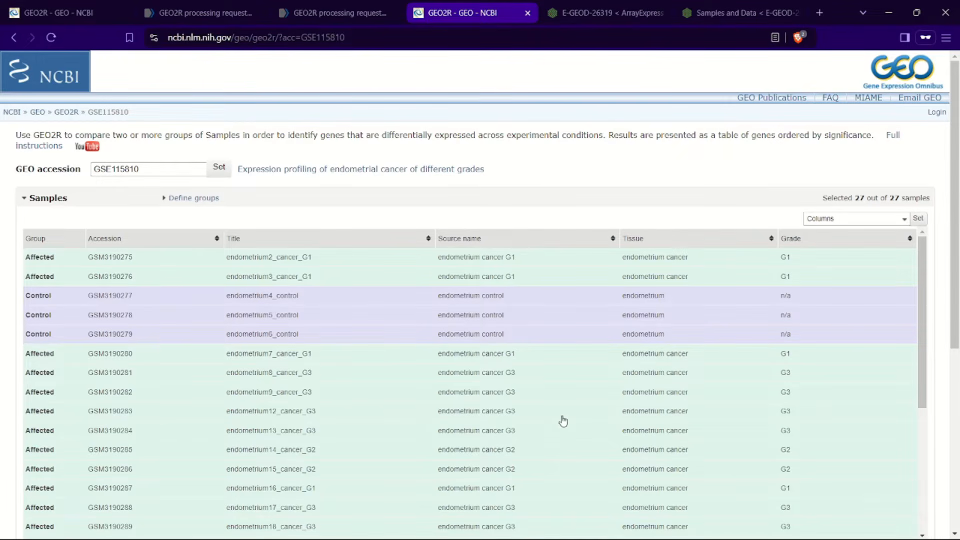
# Step: Sort the sample table by source name and scroll through the samples
pyautogui.click(510, 242)
pyautogui.click(511, 245)
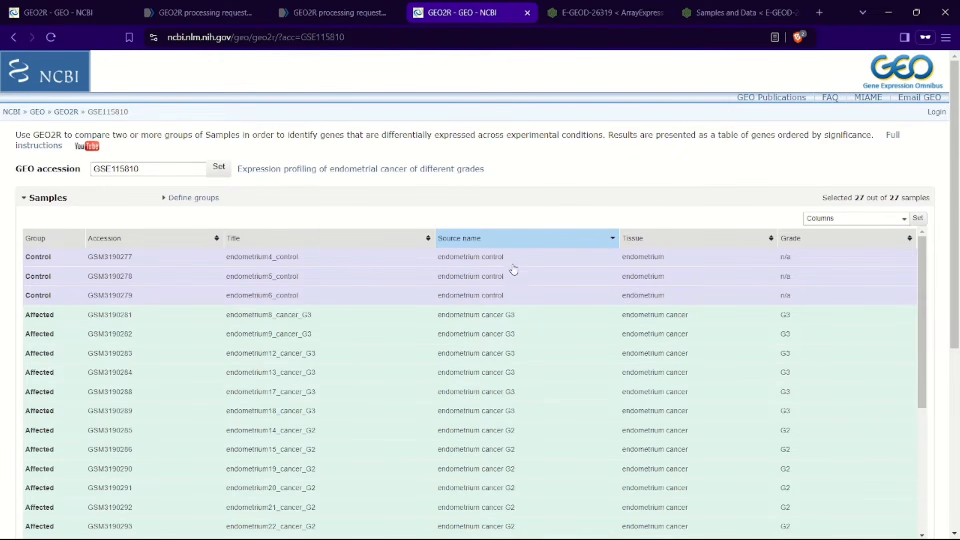
pyautogui.scroll(-1, 542, 370)
pyautogui.scroll(-4, 542, 373)
pyautogui.scroll(3, 542, 373)
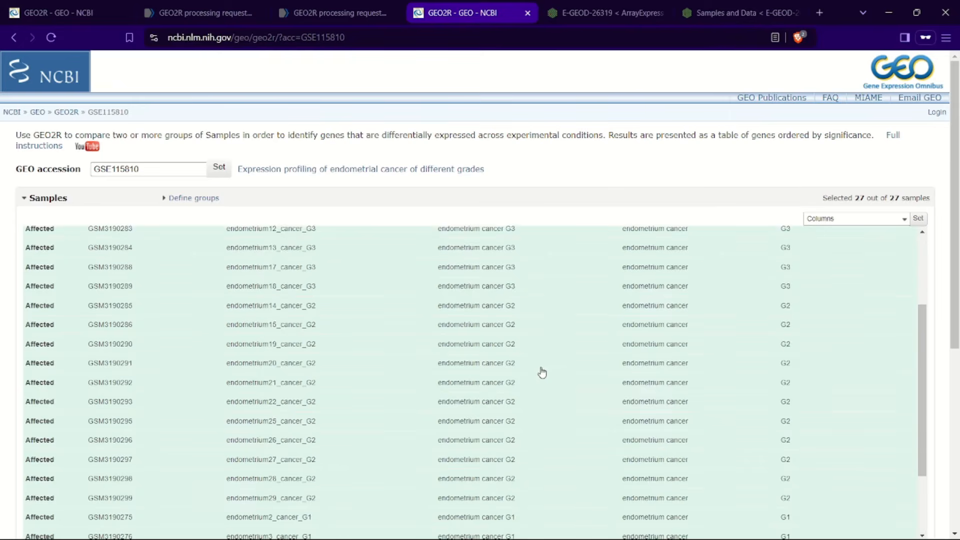
pyautogui.scroll(2, 542, 371)
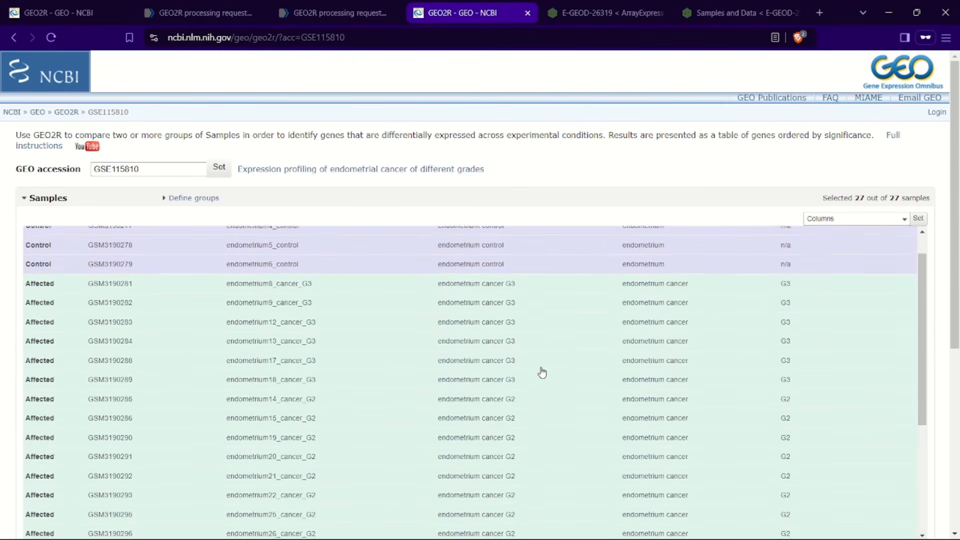
# Step: Define two sample groups named Control and Affected
pyautogui.click(190, 198)
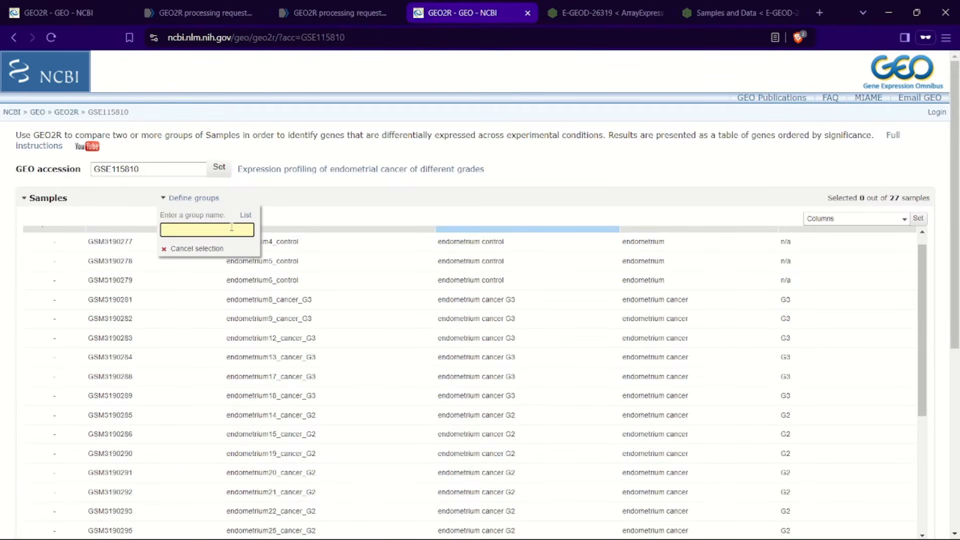
pyautogui.write('Control')
pyautogui.press('Return')
pyautogui.write('Affected')
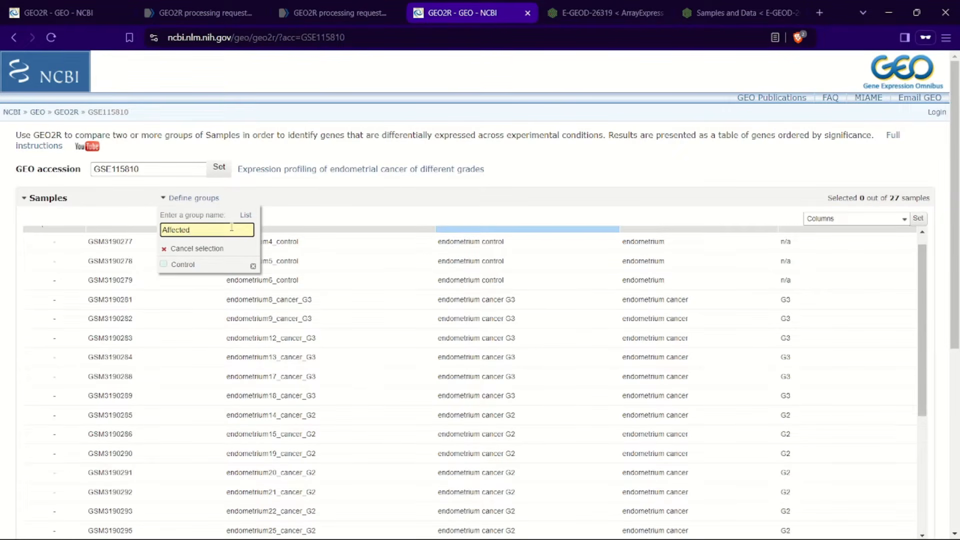
pyautogui.press('Return')
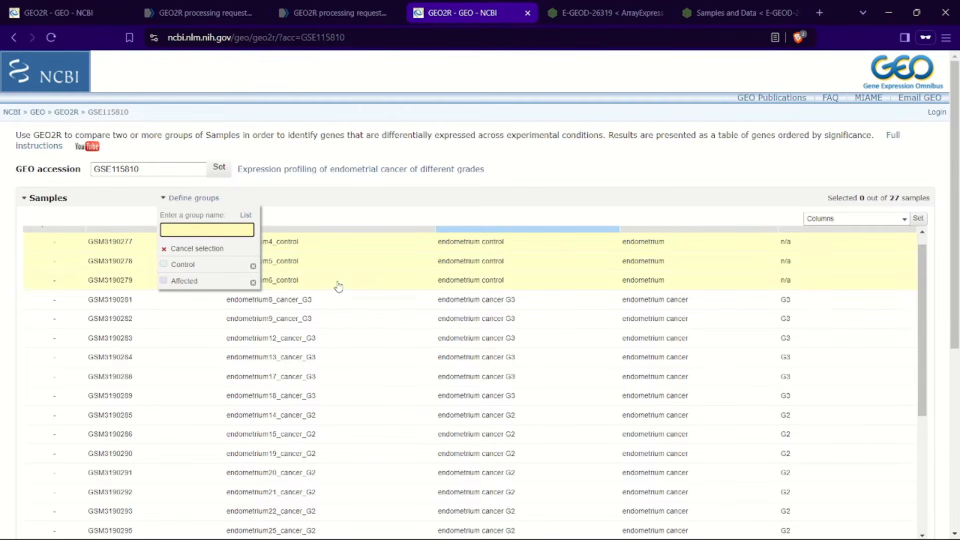
# Step: Assign the three endometrium control samples to Control and all cancer samples to Affected
pyautogui.click(195, 265)
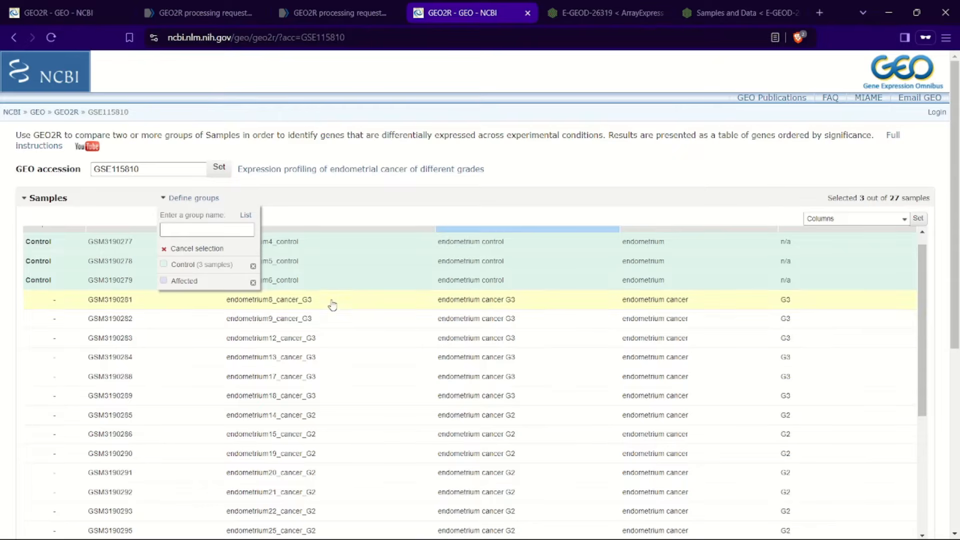
pyautogui.scroll(-8, 317, 379)
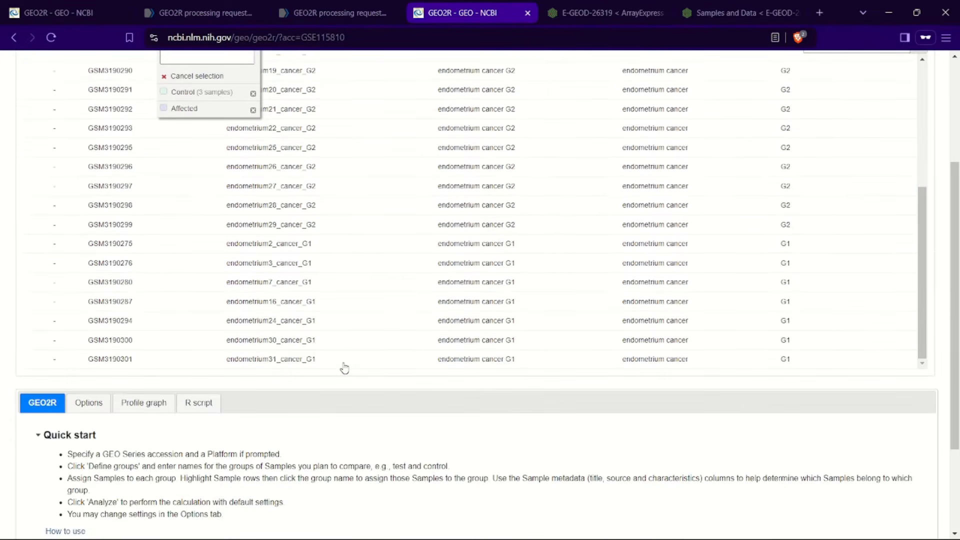
pyautogui.scroll(8, 345, 369)
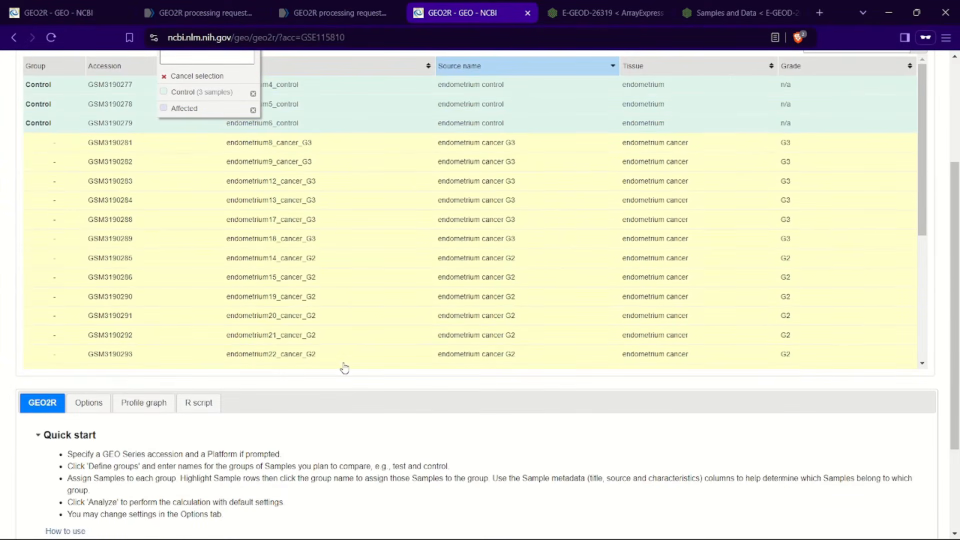
pyautogui.scroll(-4, 377, 259)
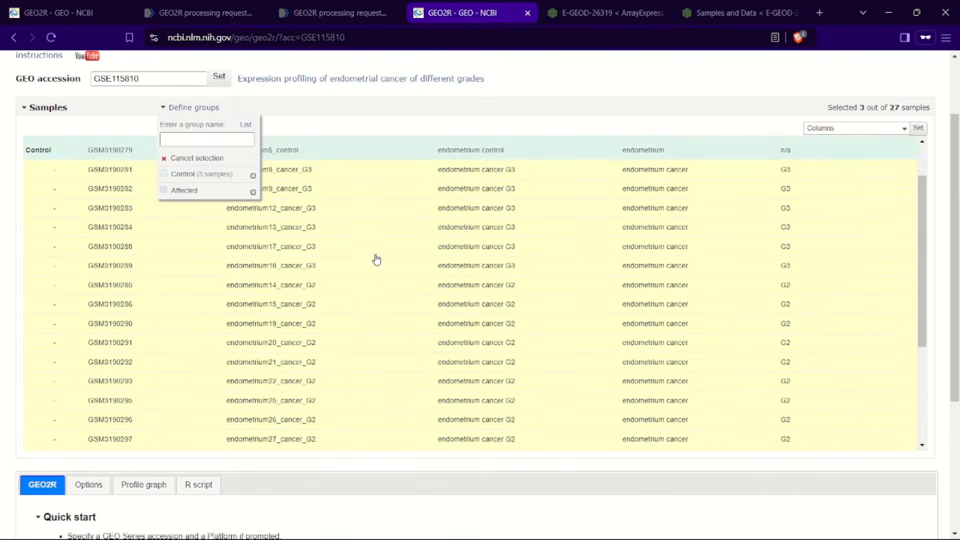
pyautogui.scroll(4, 376, 259)
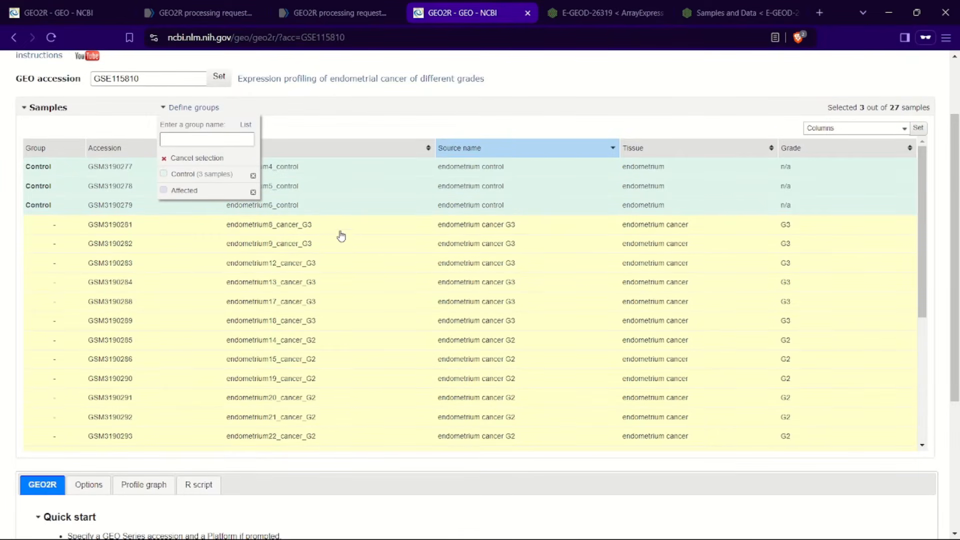
pyautogui.scroll(2, 336, 238)
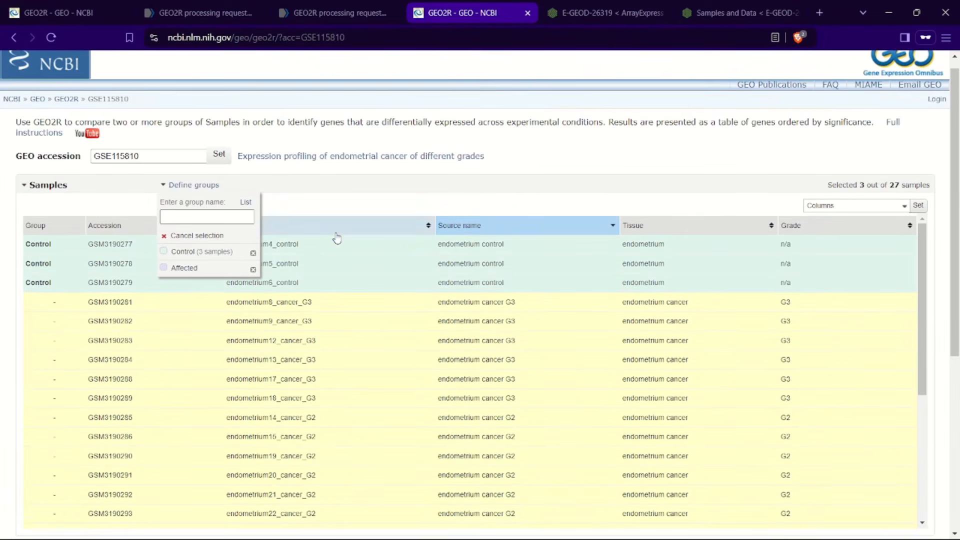
pyautogui.click(200, 271)
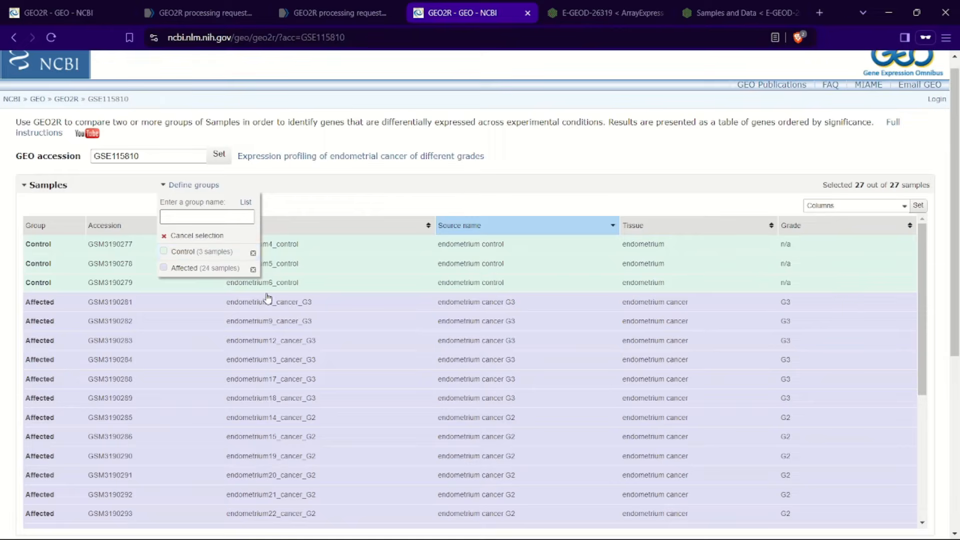
# Step: Check the analysis options and run the Control vs Affected differential expression analysis
pyautogui.scroll(-1, 267, 299)
pyautogui.scroll(-1, 268, 298)
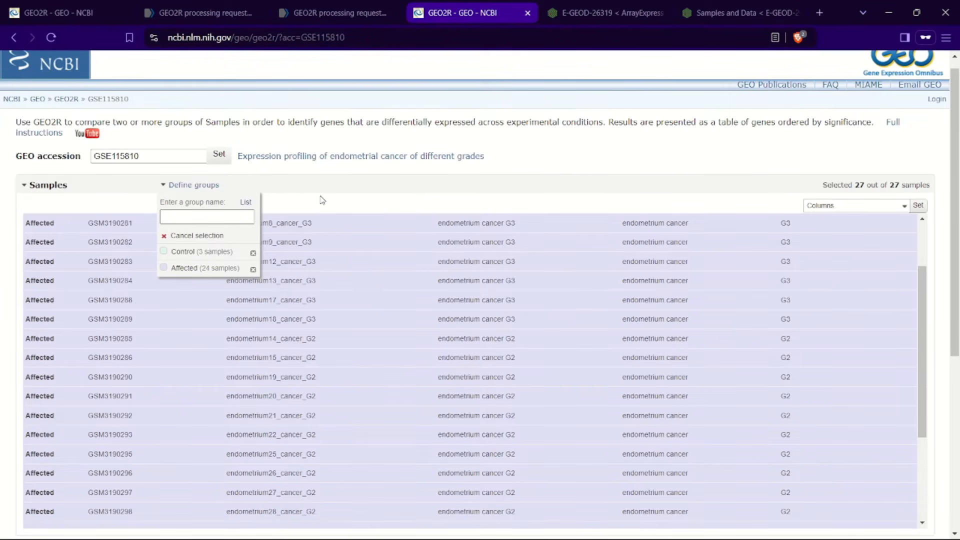
pyautogui.scroll(-4, 135, 347)
pyautogui.scroll(-1, 135, 300)
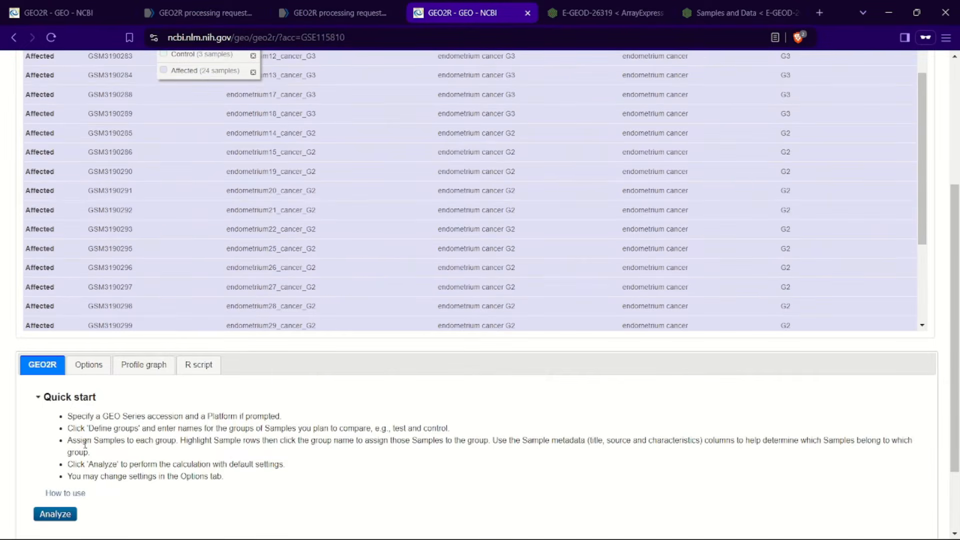
pyautogui.scroll(-1, 85, 444)
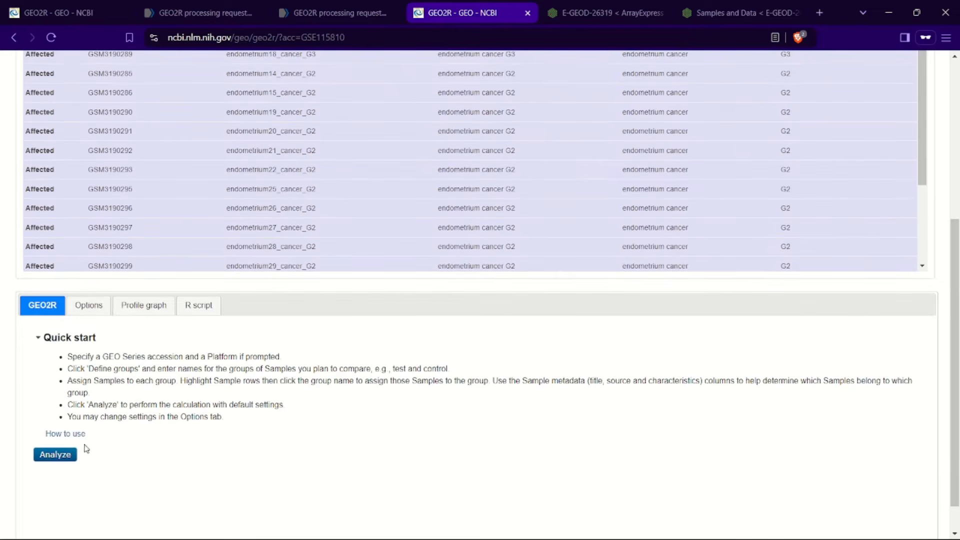
pyautogui.click(102, 308)
pyautogui.scroll(-1, 134, 419)
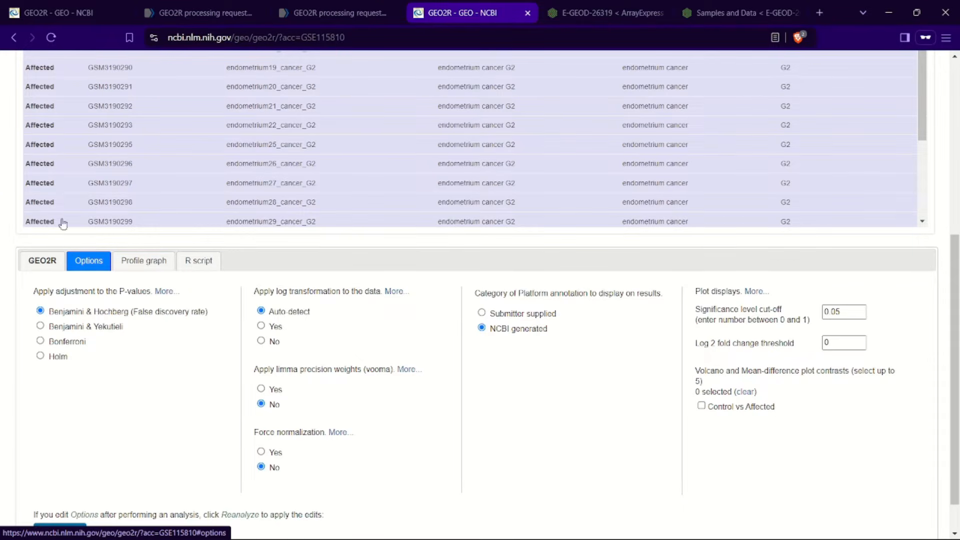
pyautogui.click(44, 262)
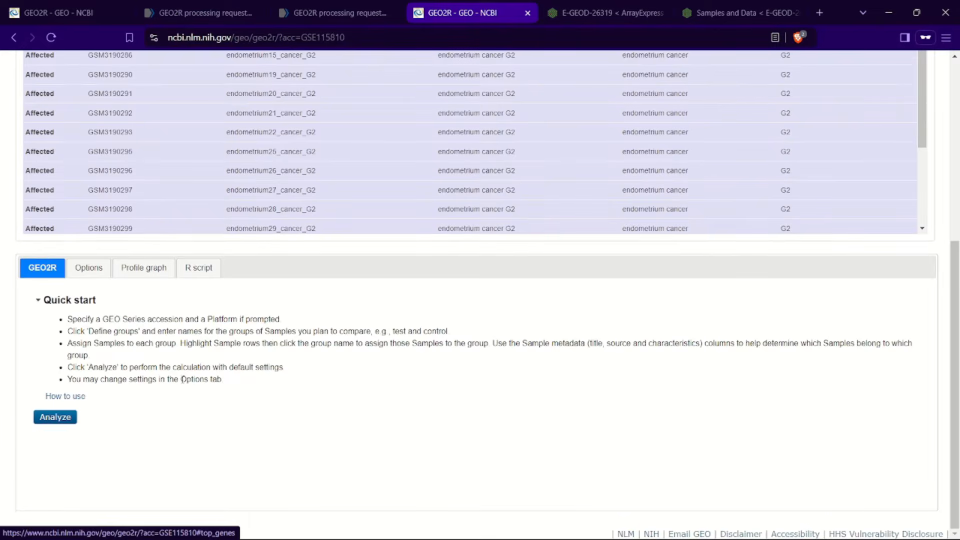
pyautogui.click(55, 417)
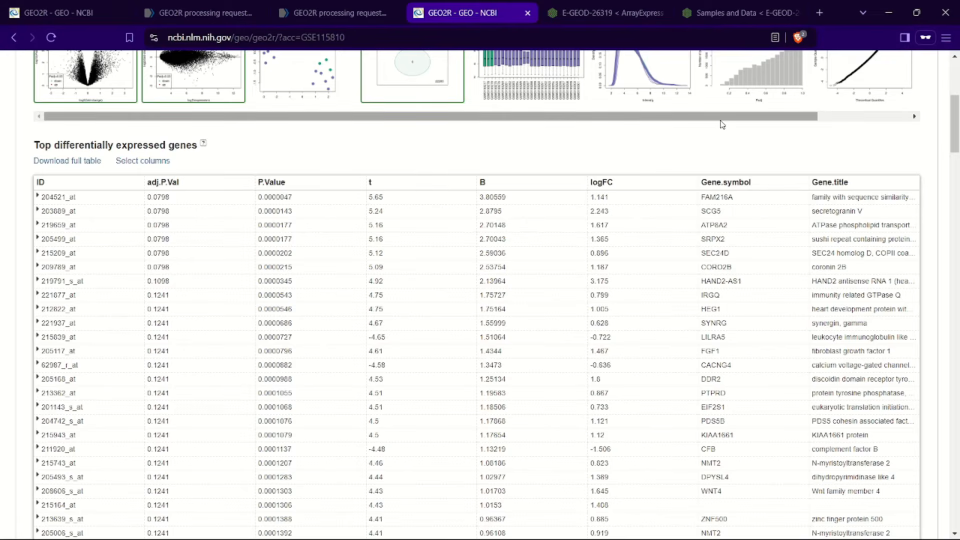
# Step: Open and close the volcano plot, mean-difference plot and Venn diagram of the results
pyautogui.scroll(4, 720, 122)
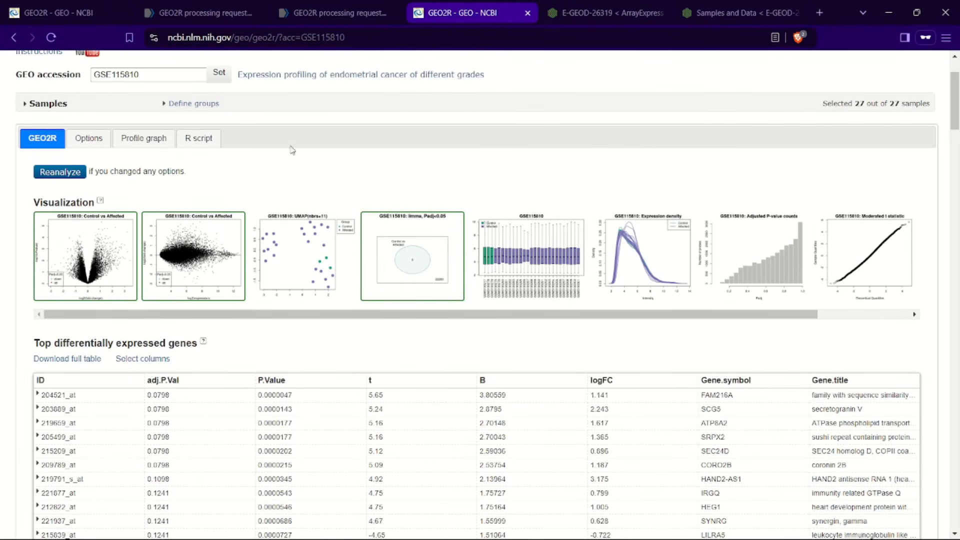
pyautogui.click(69, 251)
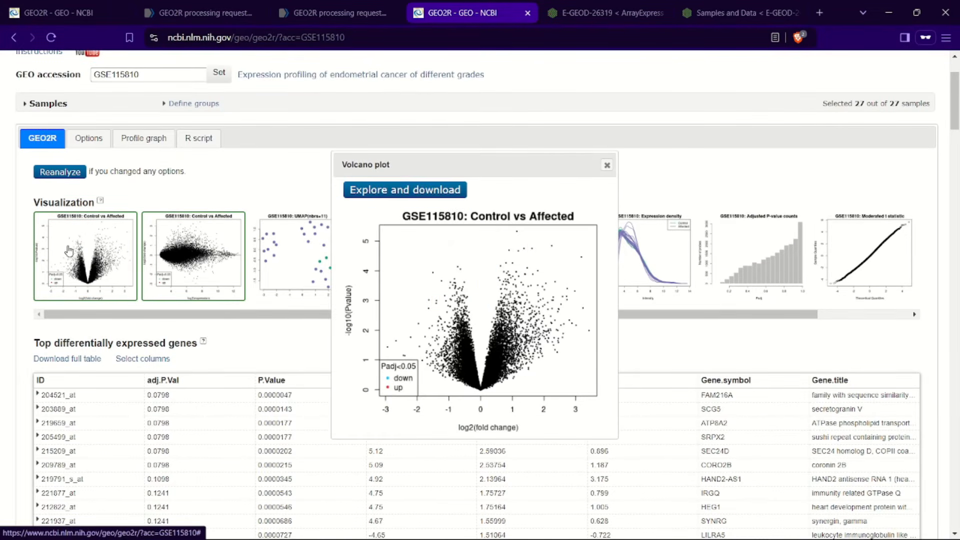
pyautogui.click(607, 166)
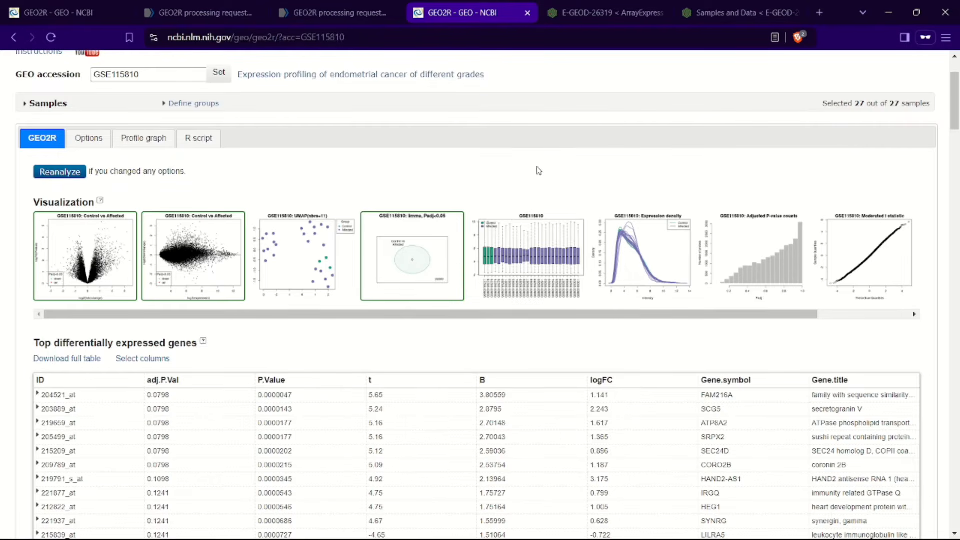
pyautogui.click(191, 250)
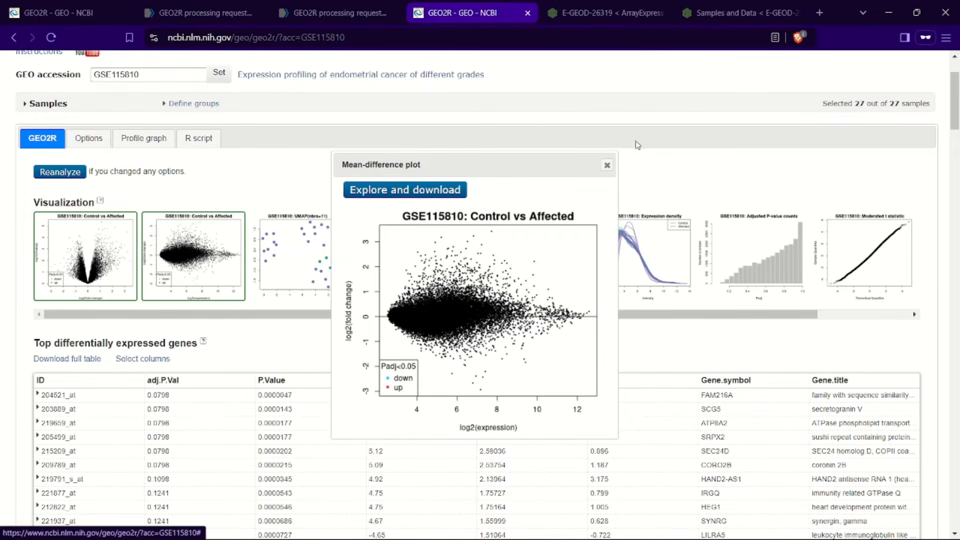
pyautogui.click(607, 166)
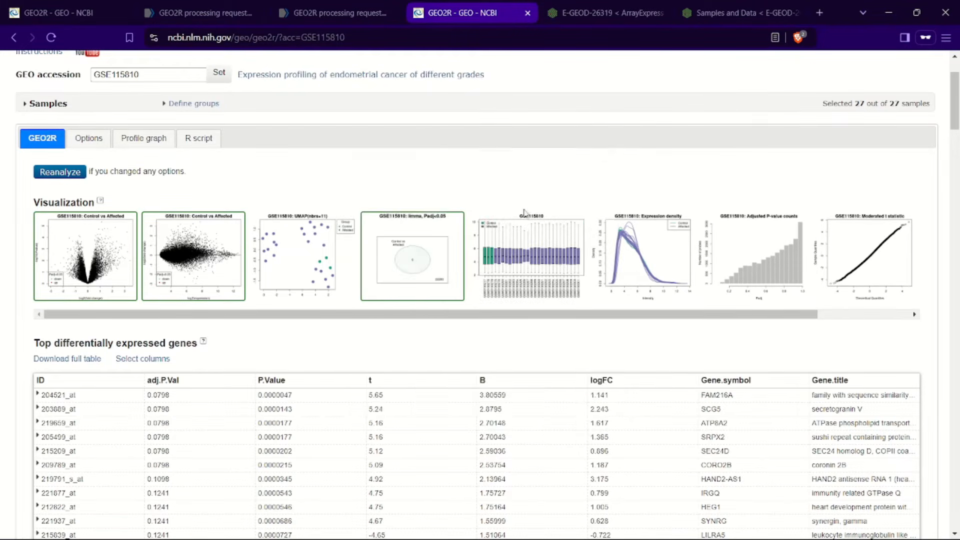
pyautogui.click(406, 252)
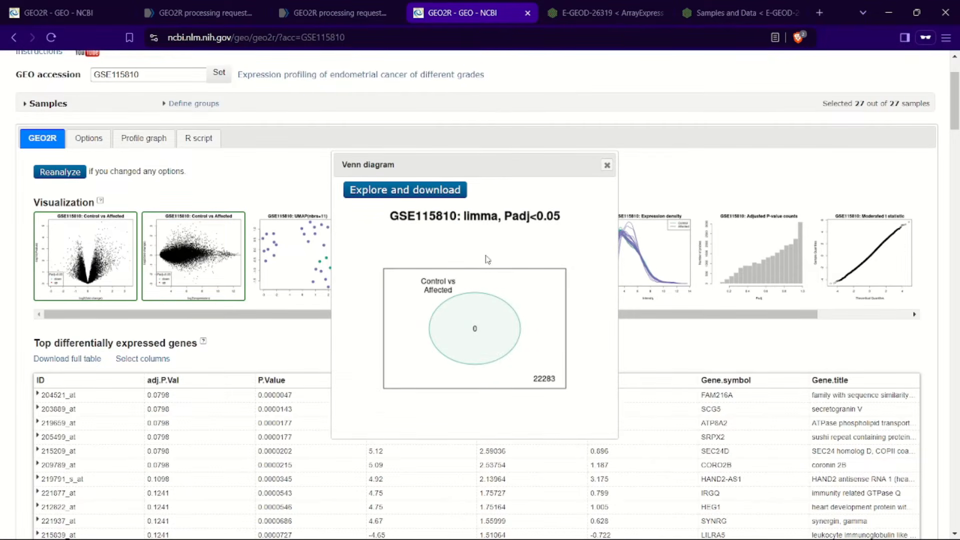
pyautogui.click(607, 165)
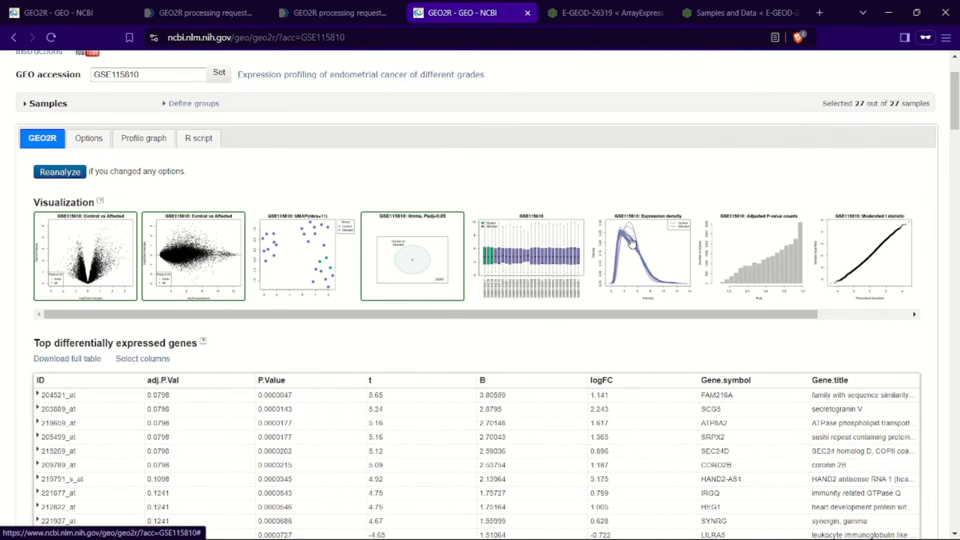
# Step: Open and close the boxplot and adjusted P-value histogram of the results
pyautogui.click(624, 230)
pyautogui.click(607, 178)
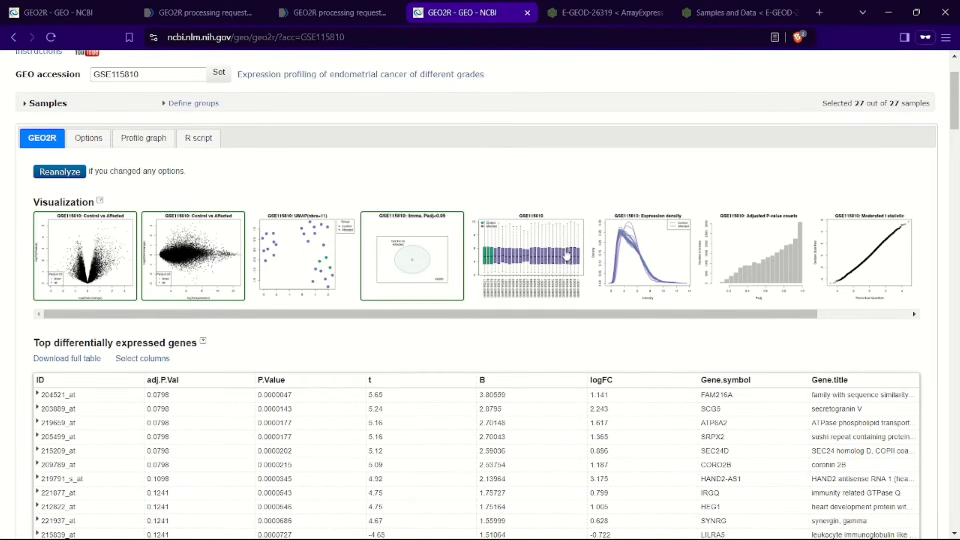
pyautogui.click(551, 279)
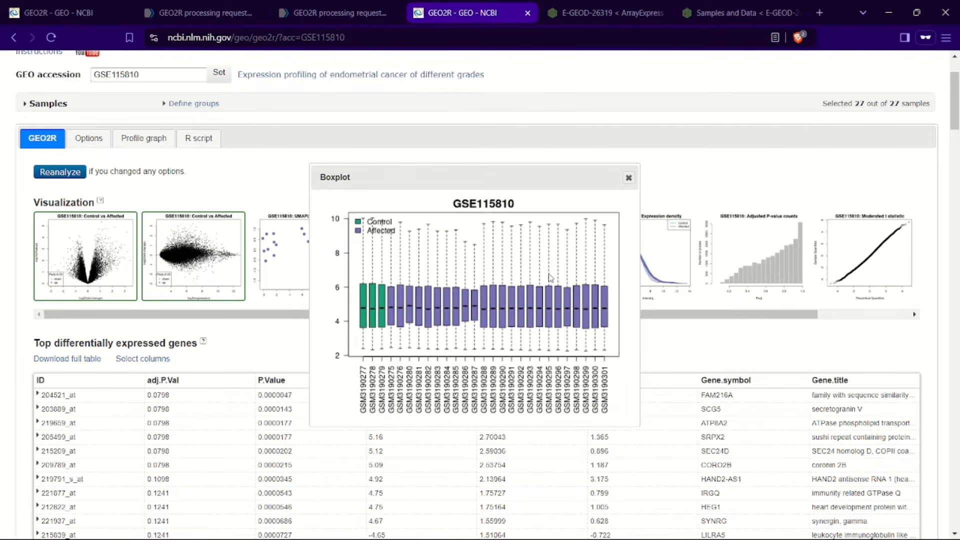
pyautogui.click(628, 178)
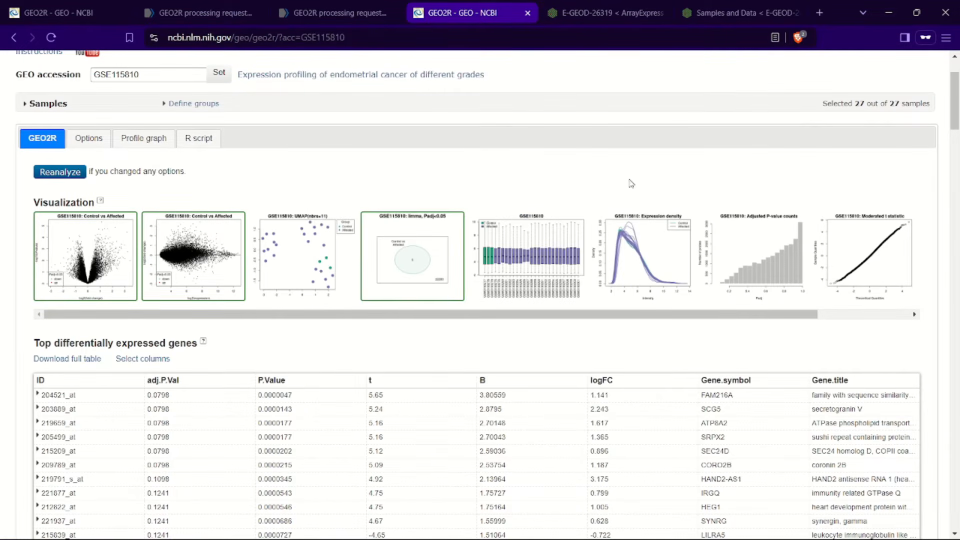
pyautogui.click(740, 246)
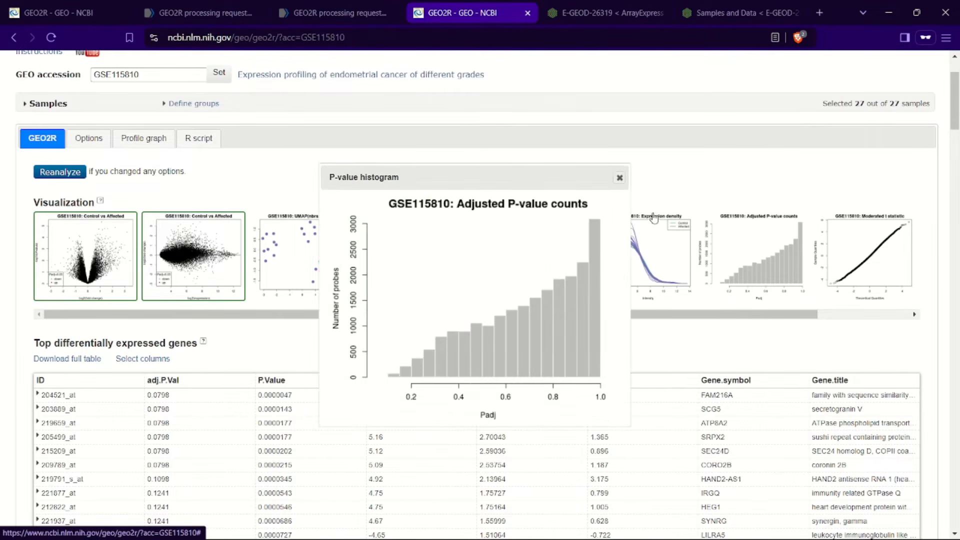
pyautogui.click(616, 178)
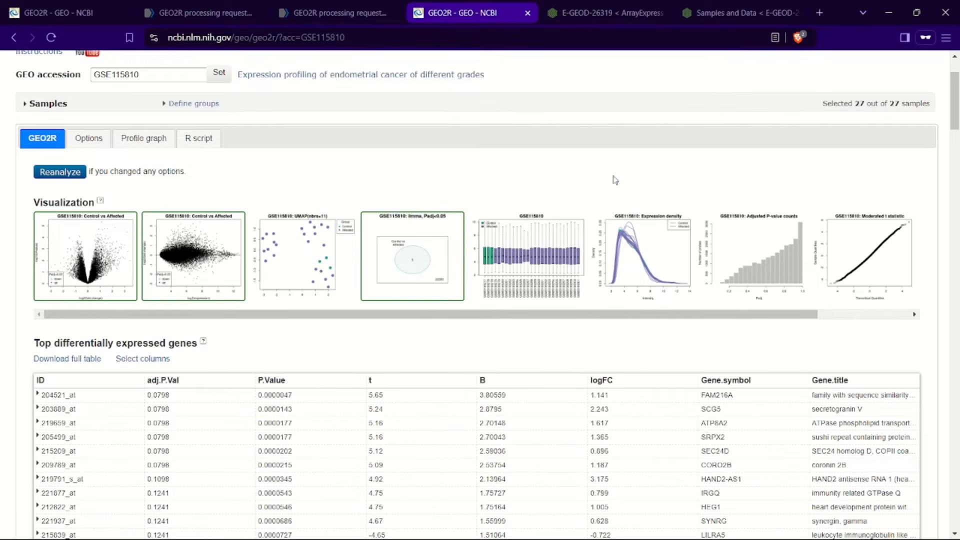
# Step: Open and close the moderated t-statistic quantile-quantile plot, and scroll through the top differentially expressed genes table
pyautogui.click(849, 260)
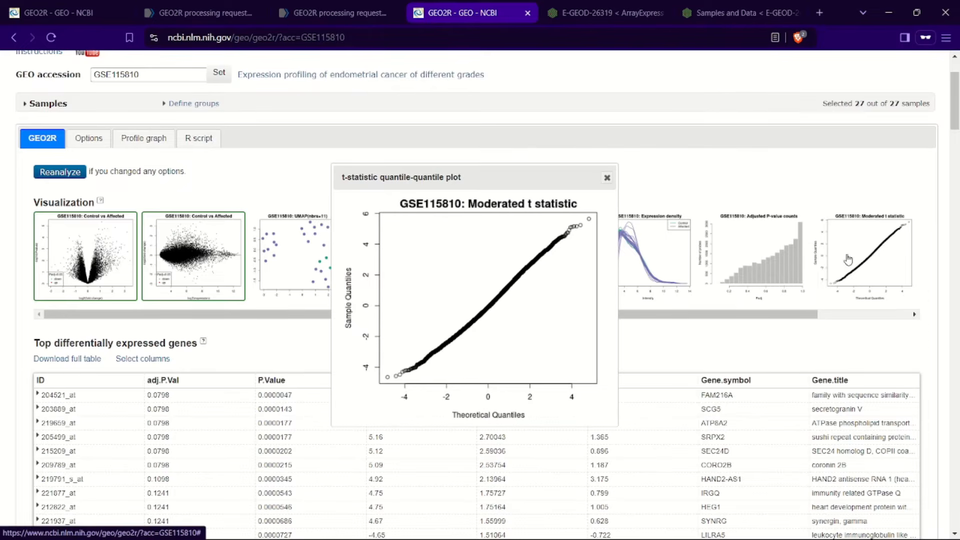
pyautogui.click(607, 179)
pyautogui.scroll(-15, 608, 184)
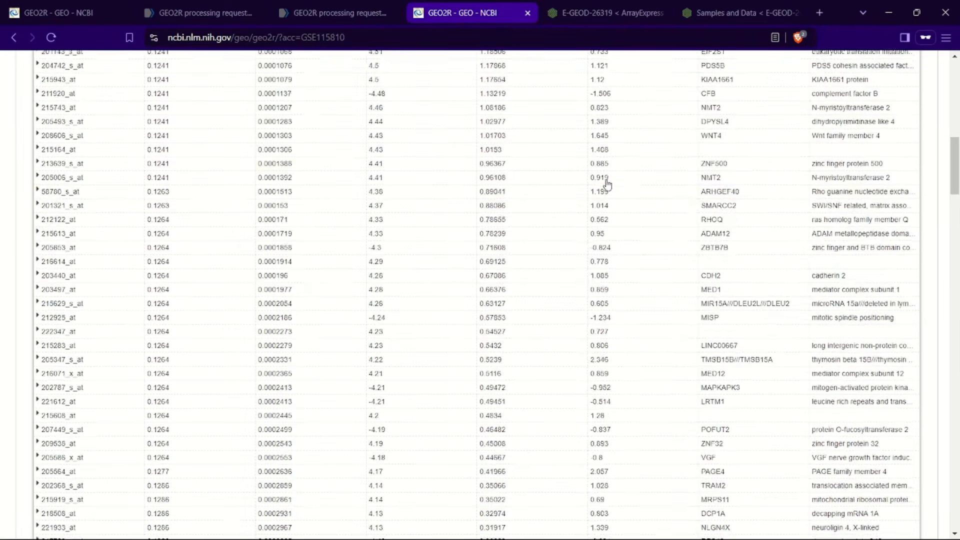
pyautogui.scroll(15, 607, 184)
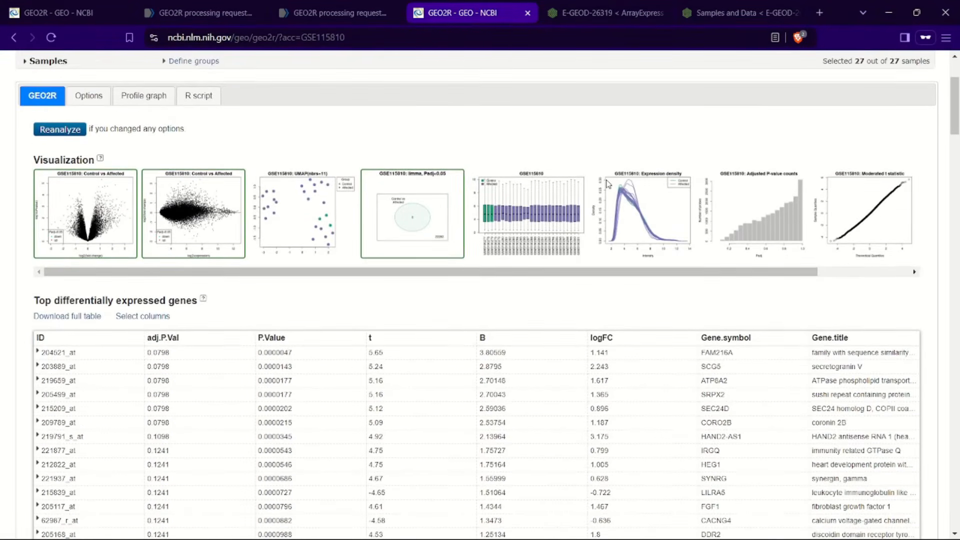
pyautogui.scroll(-1, 608, 184)
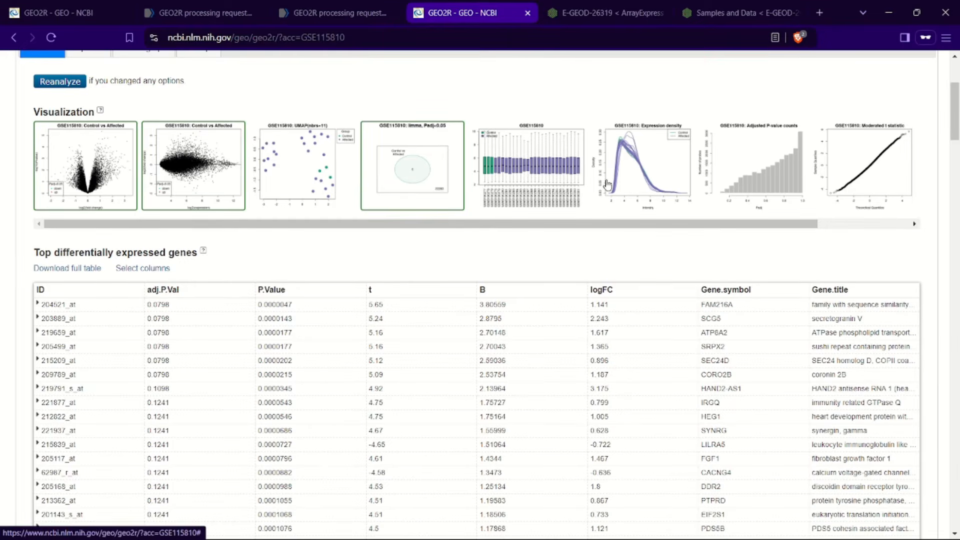
# Step: Download the full table of differentially expressed genes and save the file
pyautogui.click(91, 271)
pyautogui.moveTo(79, 489); pyautogui.dragTo(343, 453)
pyautogui.click(343, 453)
pyautogui.scroll(-2, 344, 453)
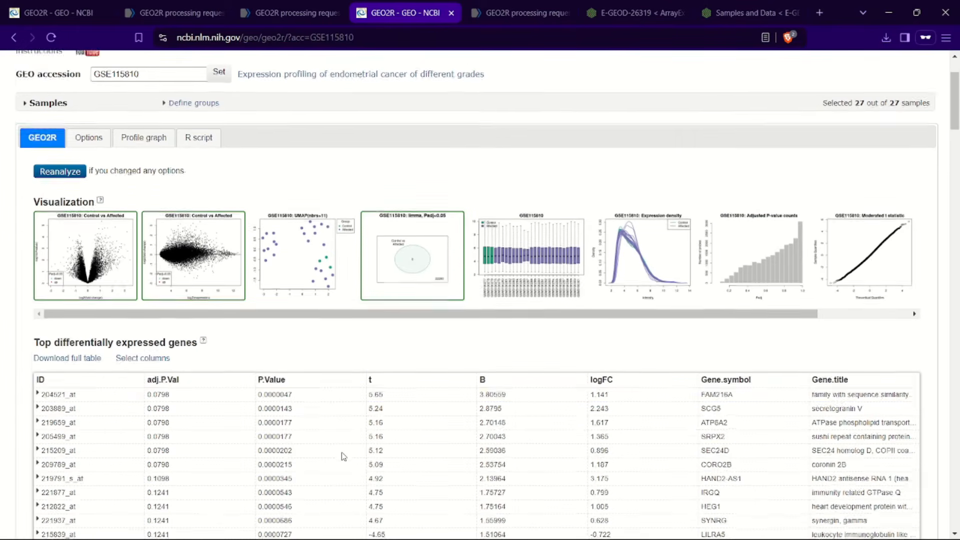
pyautogui.click(84, 335)
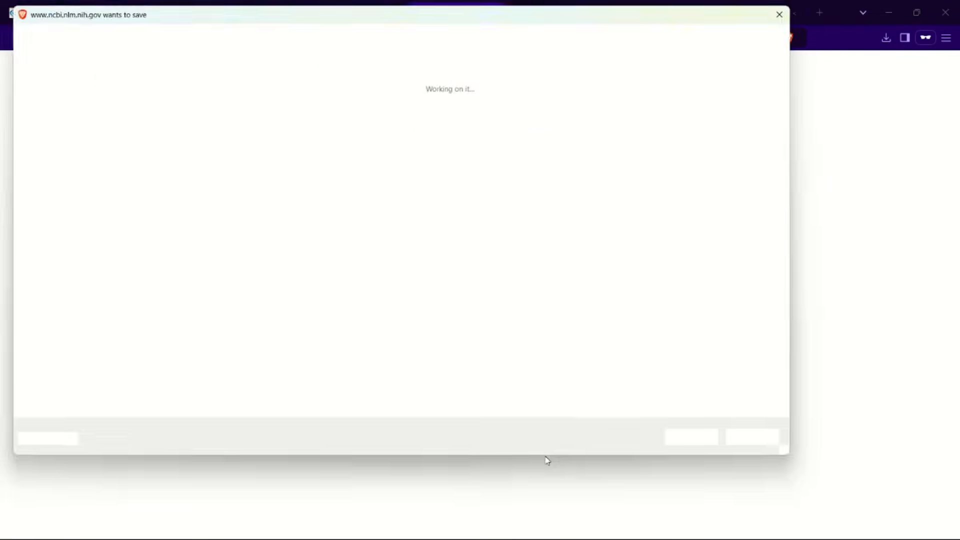
pyautogui.press('Return')
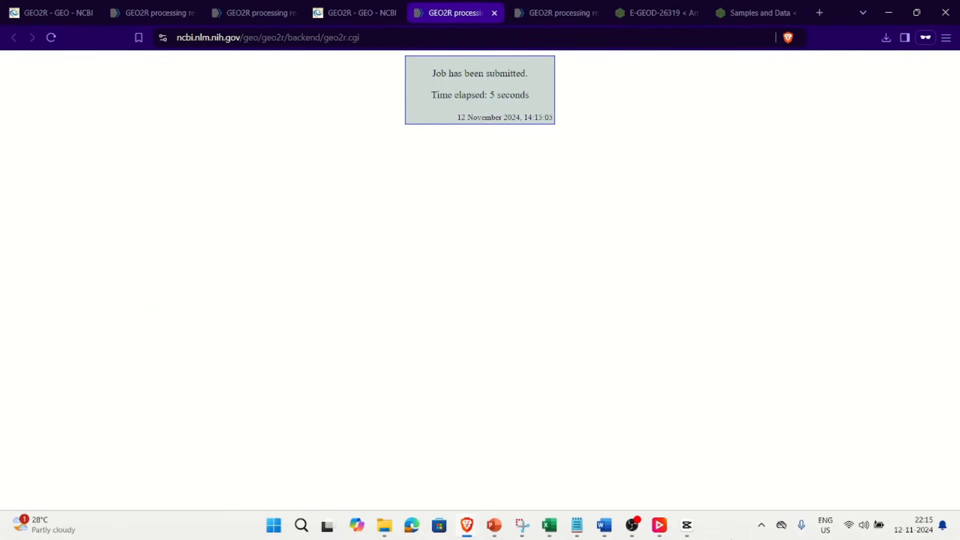
# Step: Open the downloaded GSE115810.top.table file in Excel and sort it by logFC from smallest to largest
pyautogui.moveTo(550, 528)
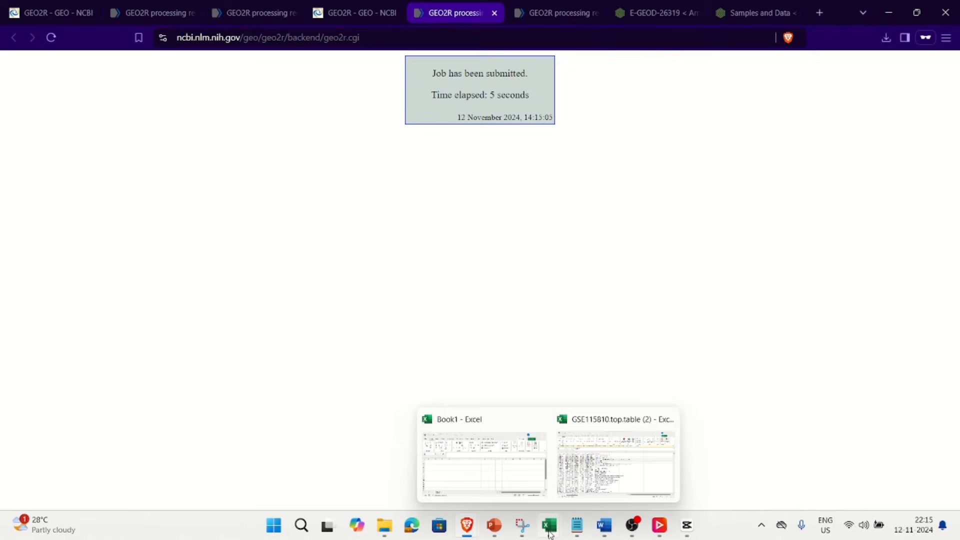
pyautogui.click(605, 467)
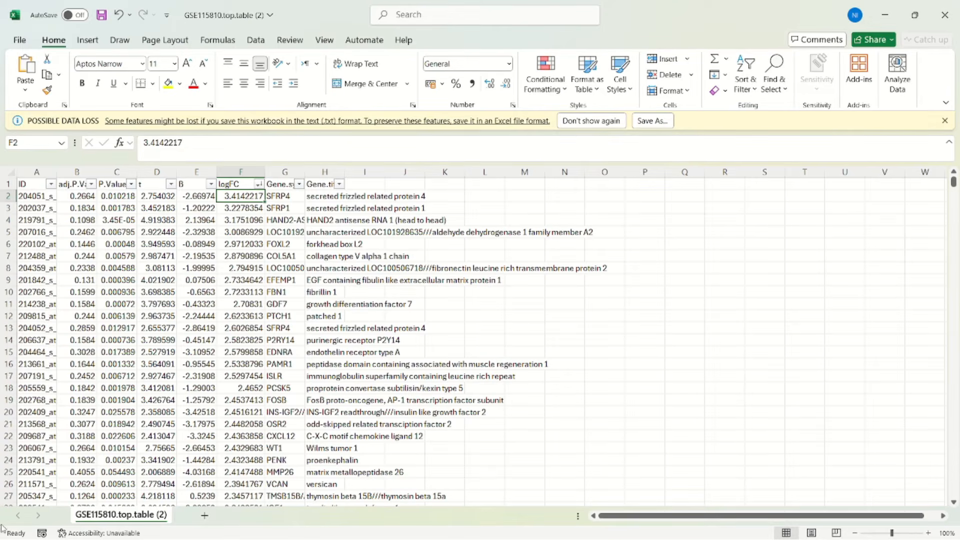
pyautogui.click(259, 185)
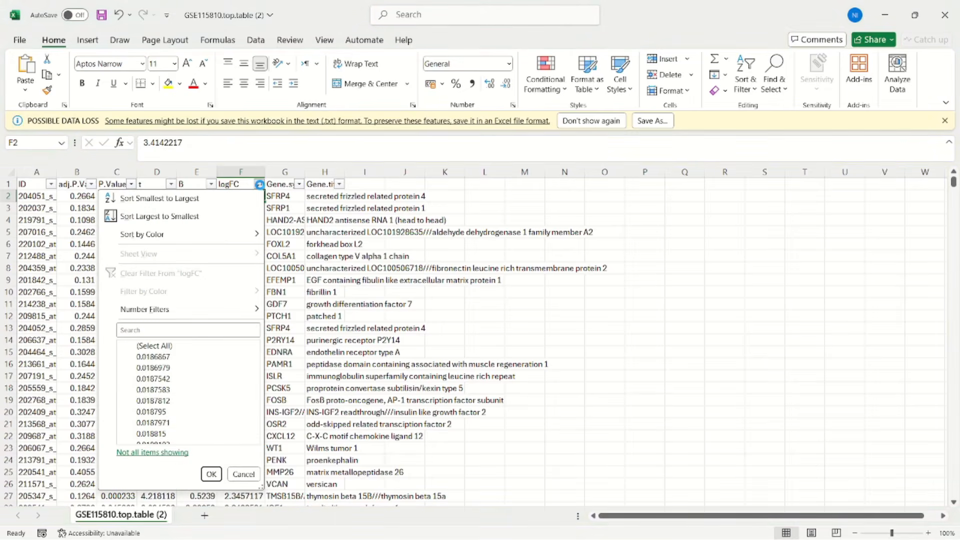
pyautogui.click(215, 199)
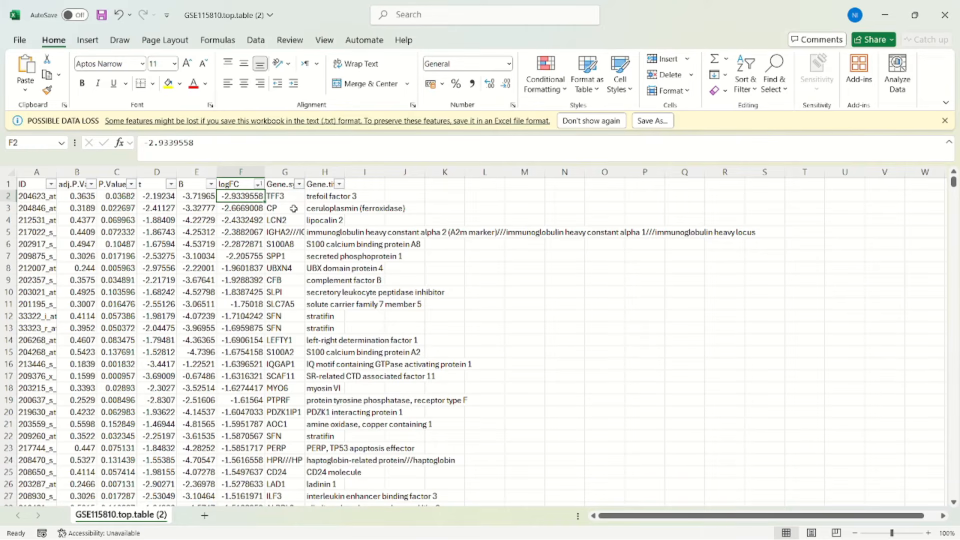
# Step: Re-sort the table by logFC from largest to smallest and scroll through the top upregulated genes
pyautogui.click(259, 183)
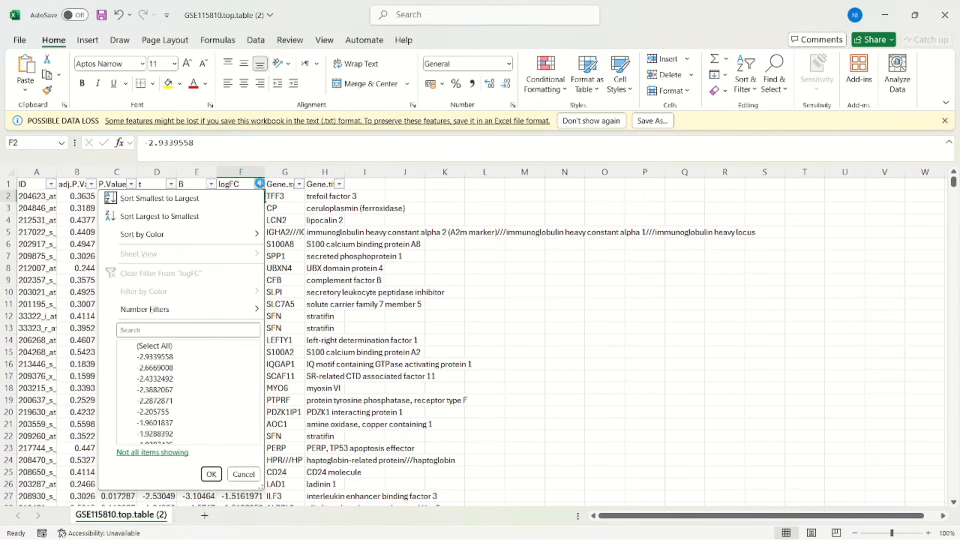
pyautogui.click(228, 216)
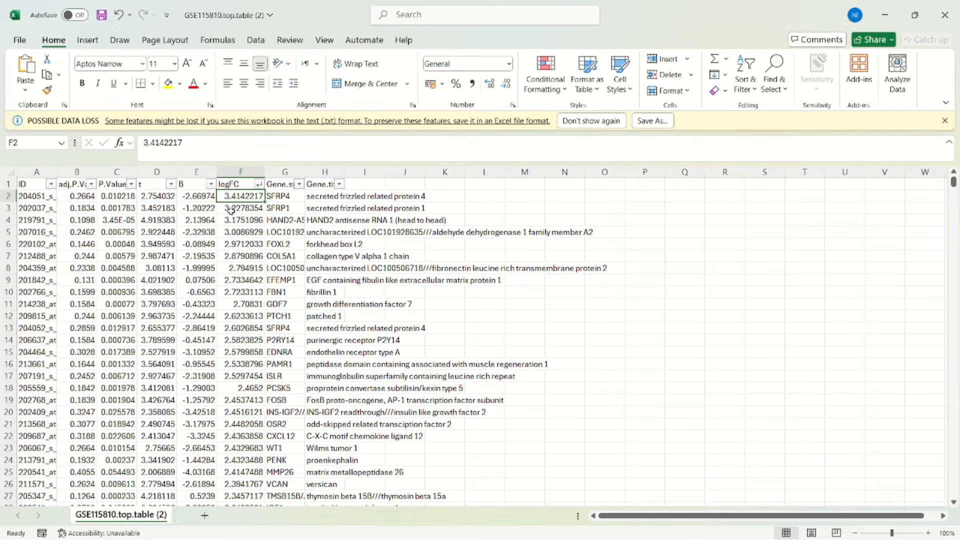
pyautogui.scroll(-2, 231, 210)
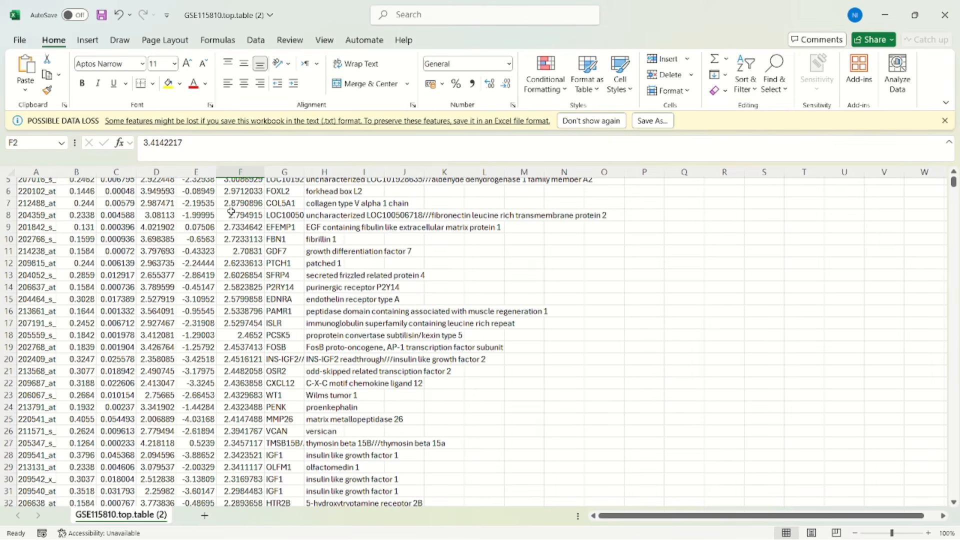
# Step: Switch to the PowerPoint presentation and start the slide show from the current slide
pyautogui.moveTo(467, 525)
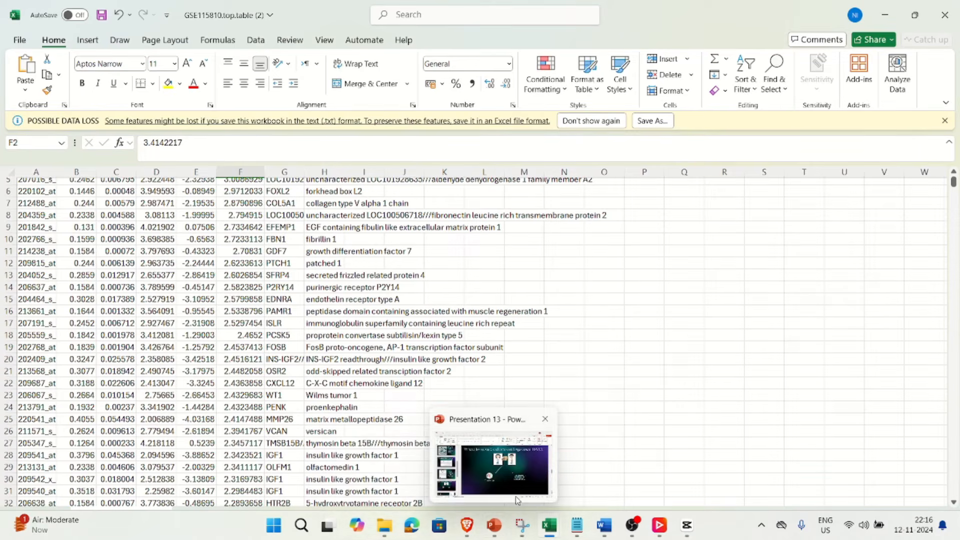
pyautogui.click(519, 465)
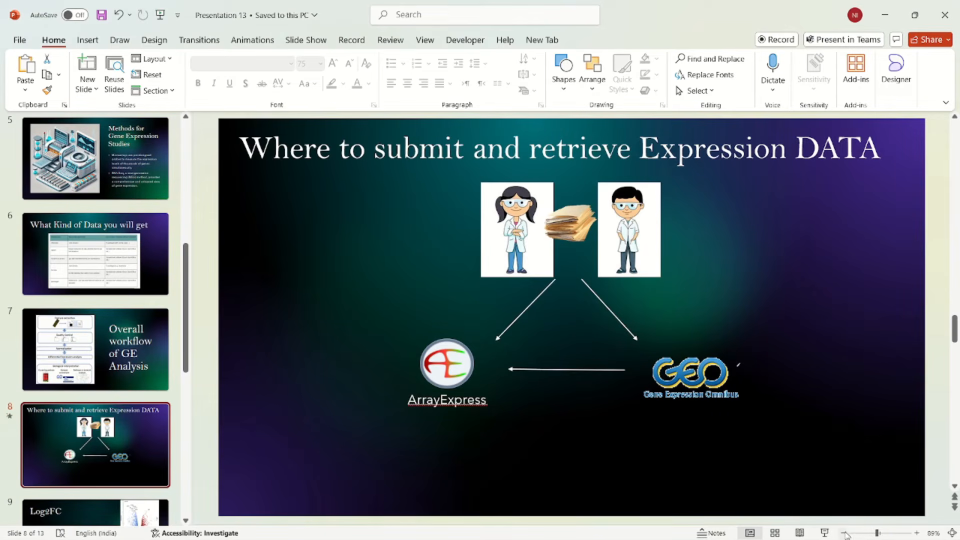
pyautogui.click(826, 533)
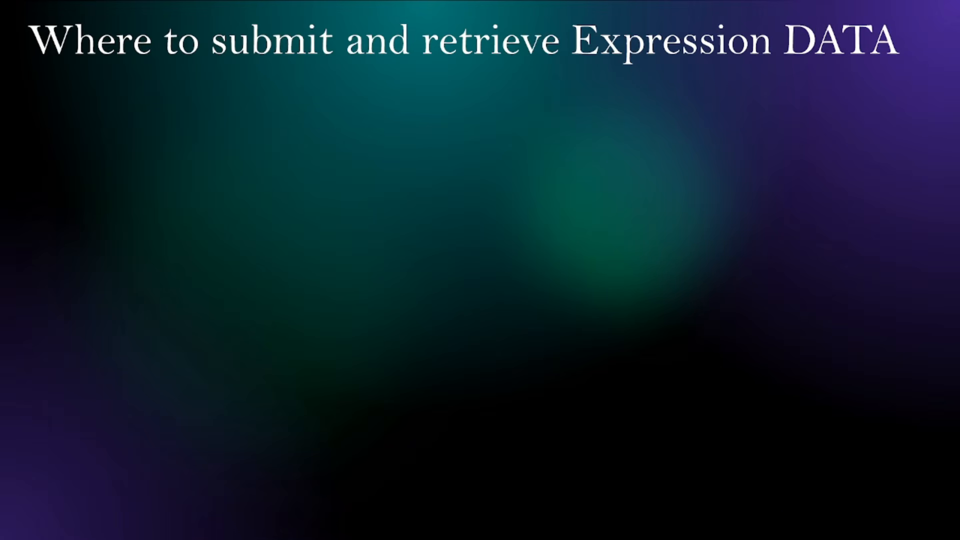